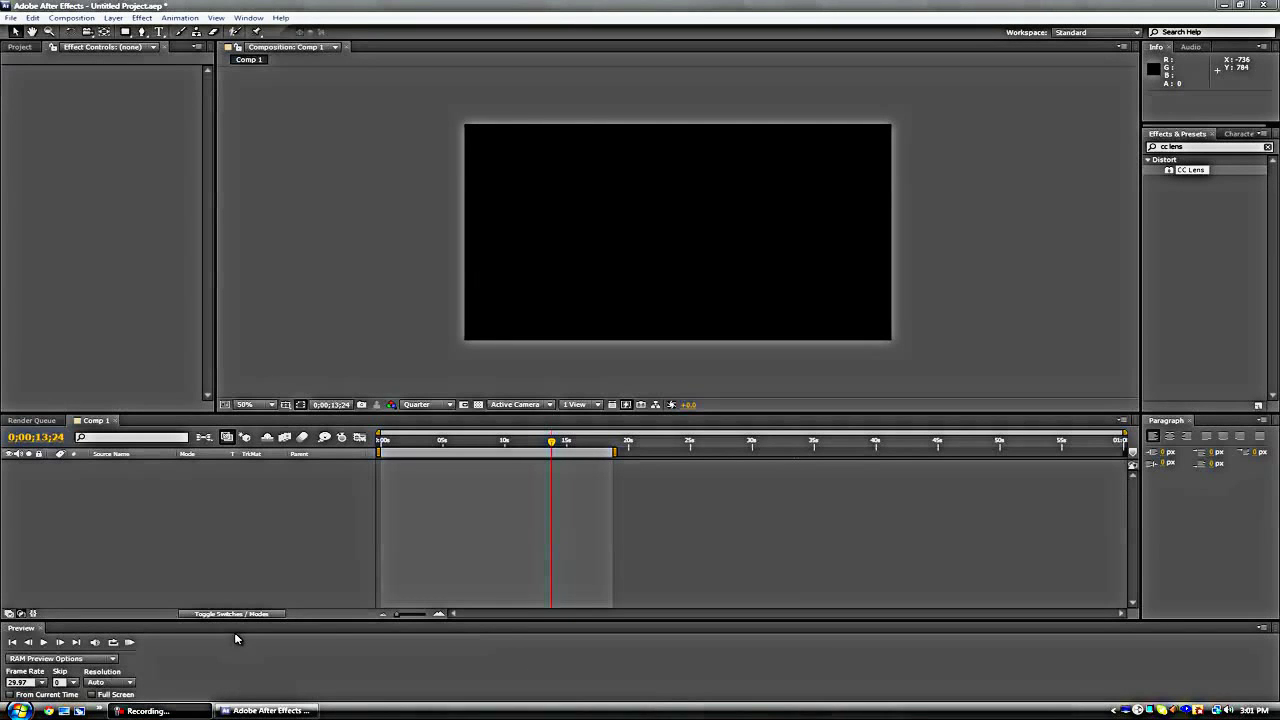
Step: Import '4 Rundown Intervention Long Range Noscope Collat.wmv' with the default footage interpretation
left_click(437, 349)
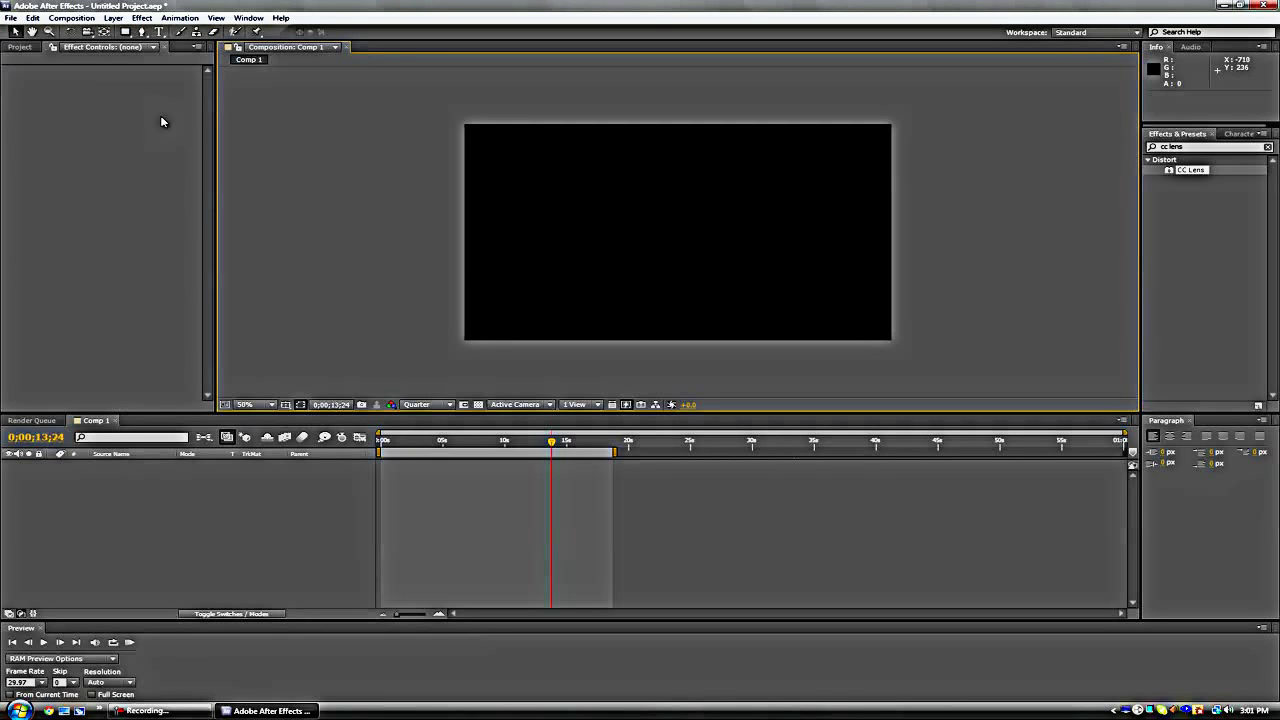
left_click(12, 19)
mouse_move(183, 215)
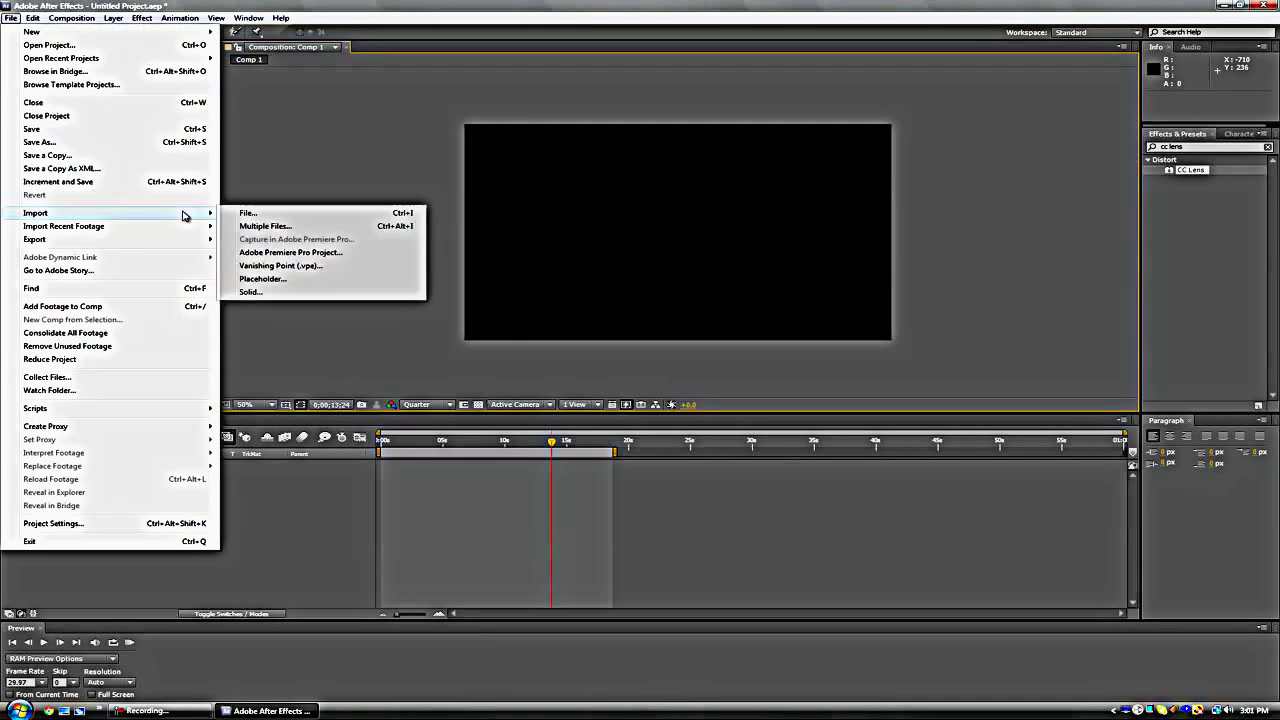
left_click(264, 214)
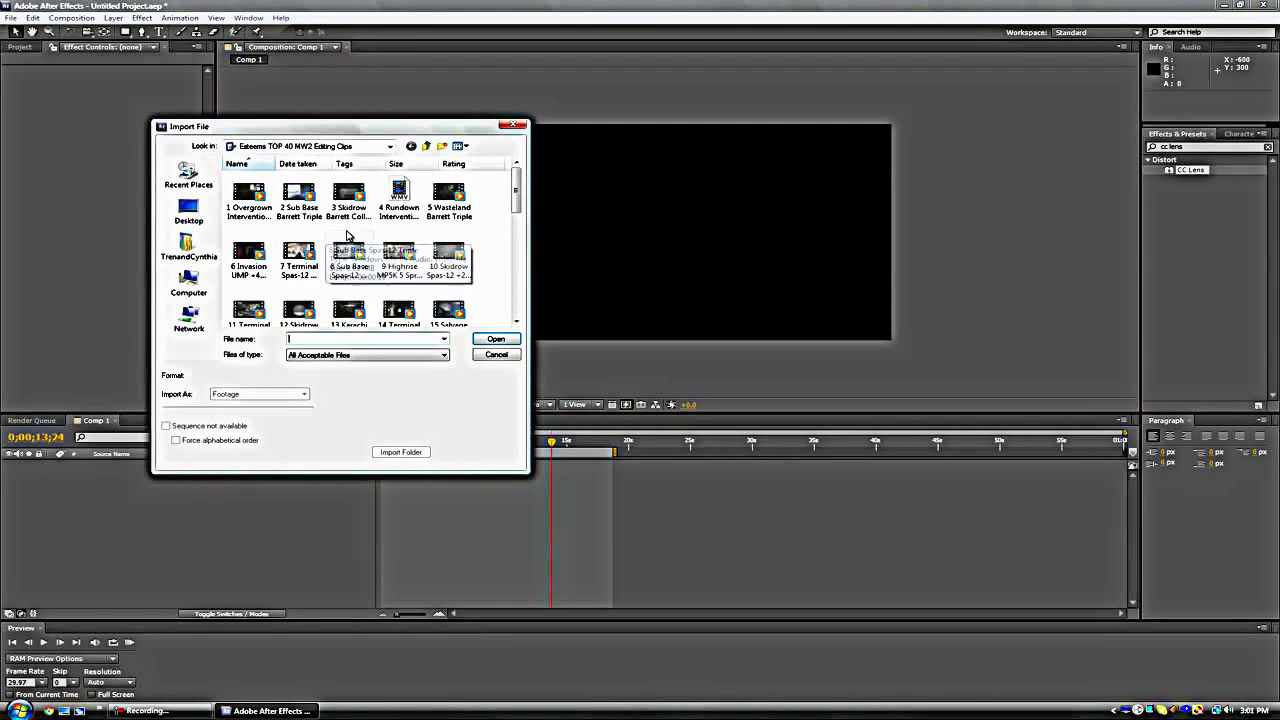
left_click(405, 225)
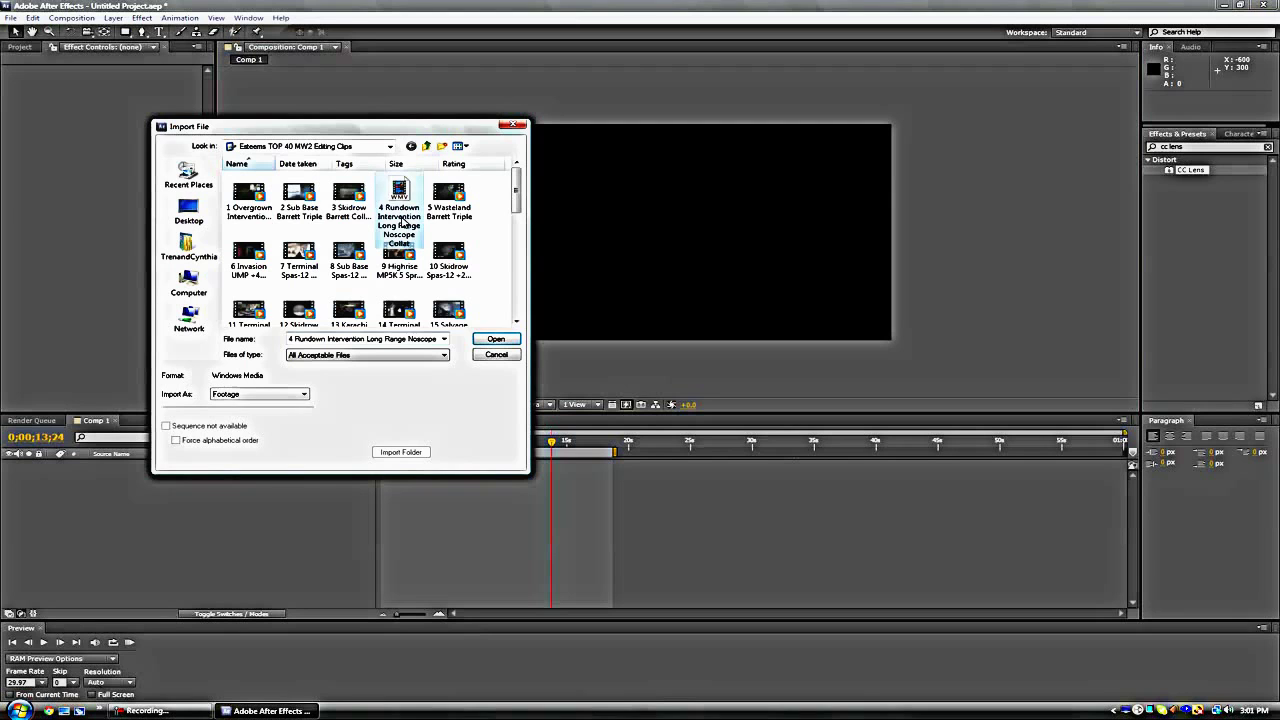
left_click(500, 341)
left_click(652, 424)
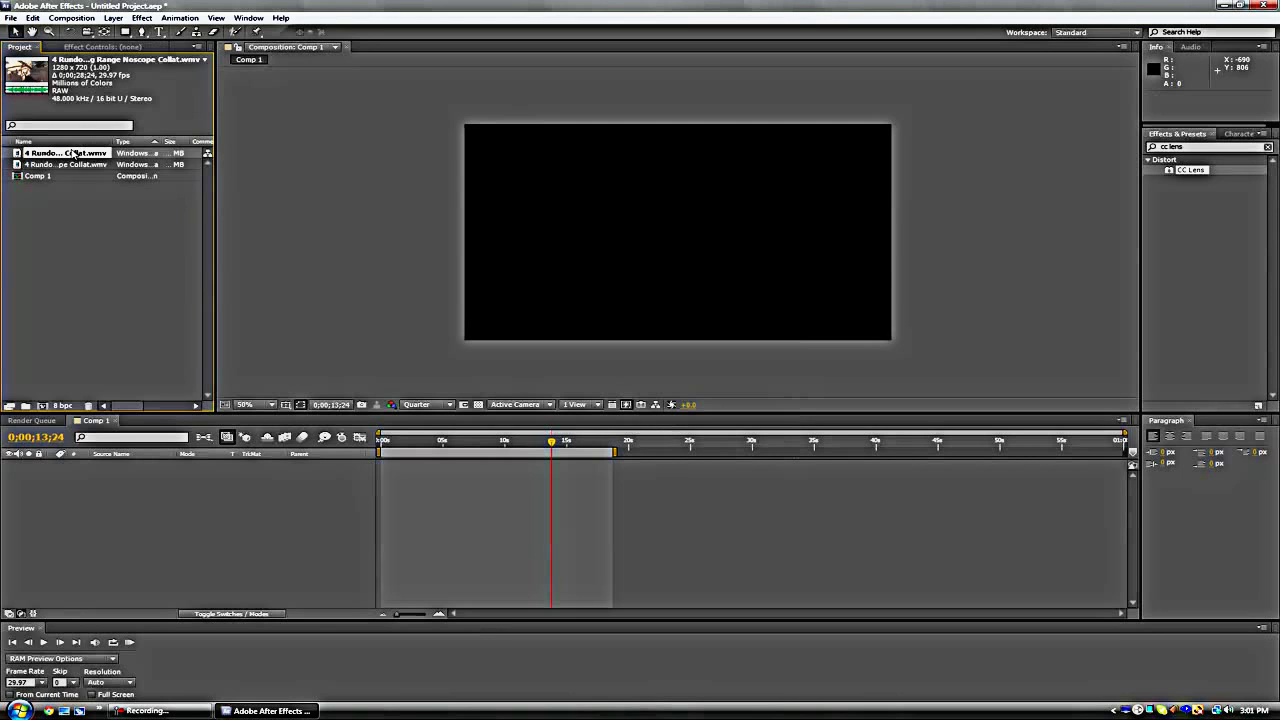
Step: Add the Rundown Intervention clip to Comp 1 as a layer and settle on frame 0;00;12;24
left_click_drag(75, 152, 178, 478)
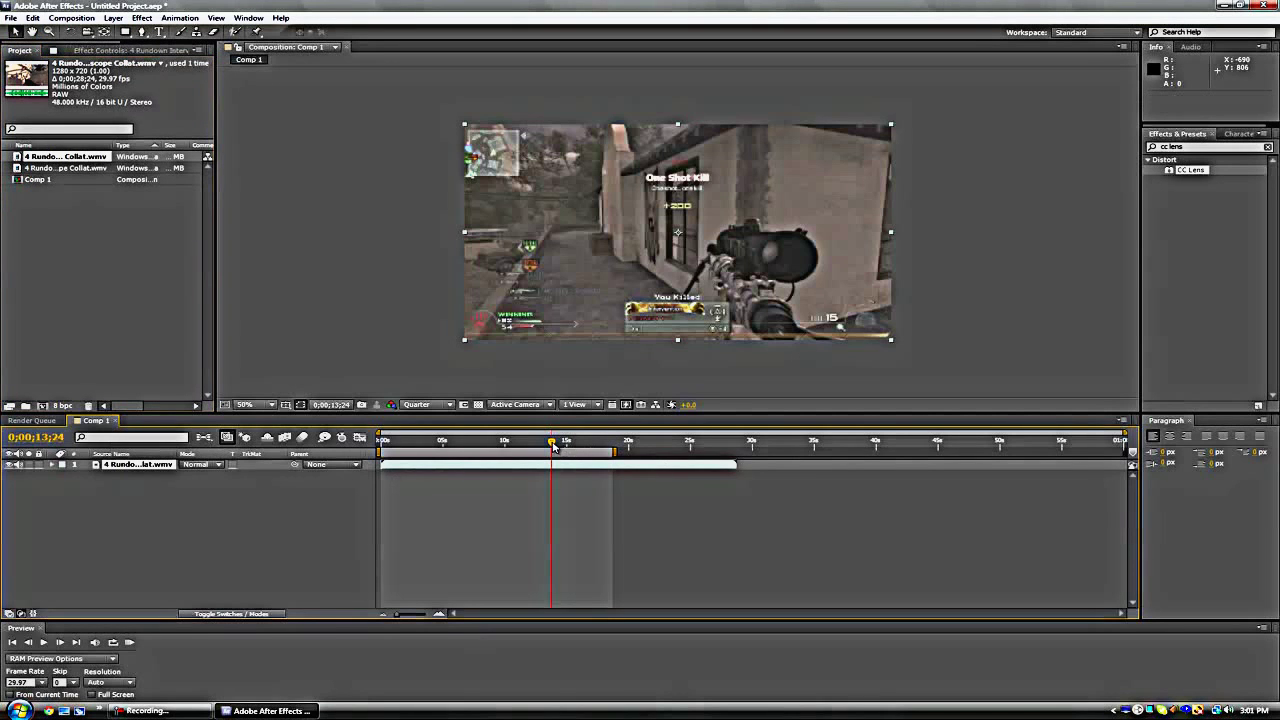
mouse_move(553, 447)
left_mouse_down()
mouse_move(514, 448)
mouse_move(538, 452)
left_mouse_up()
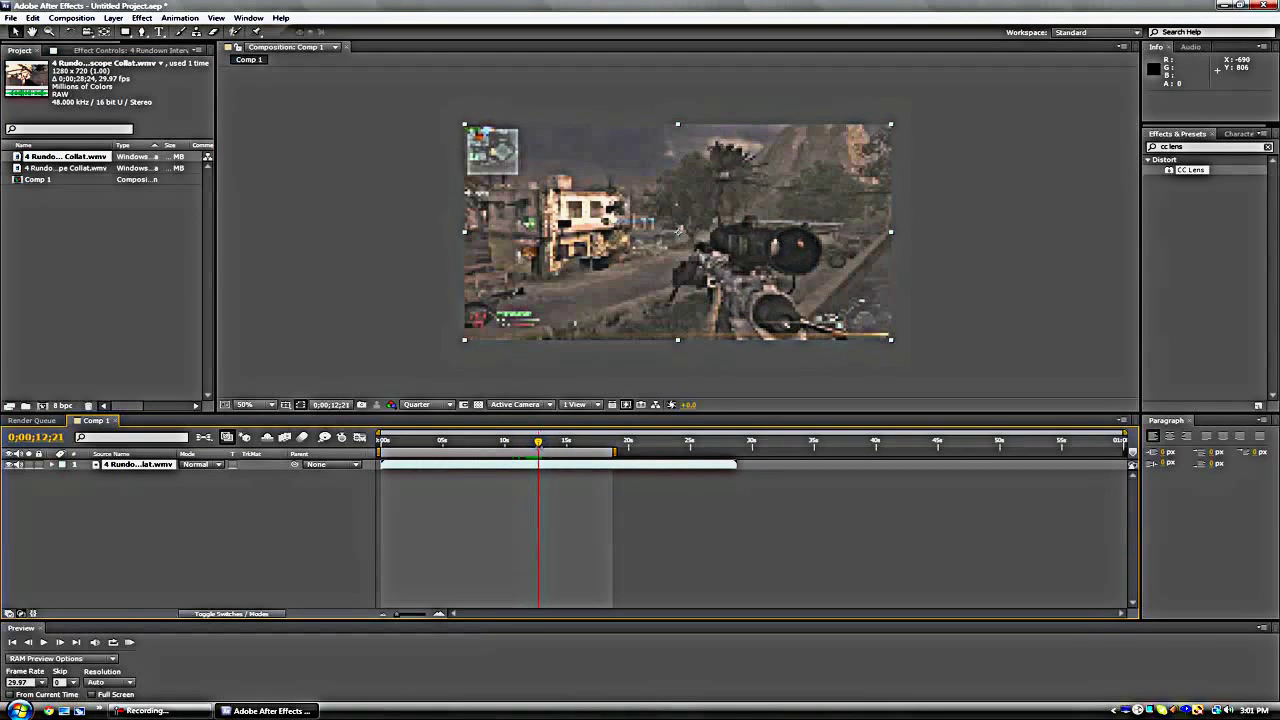
left_click(61, 643)
left_click(61, 643)
left_click(61, 643)
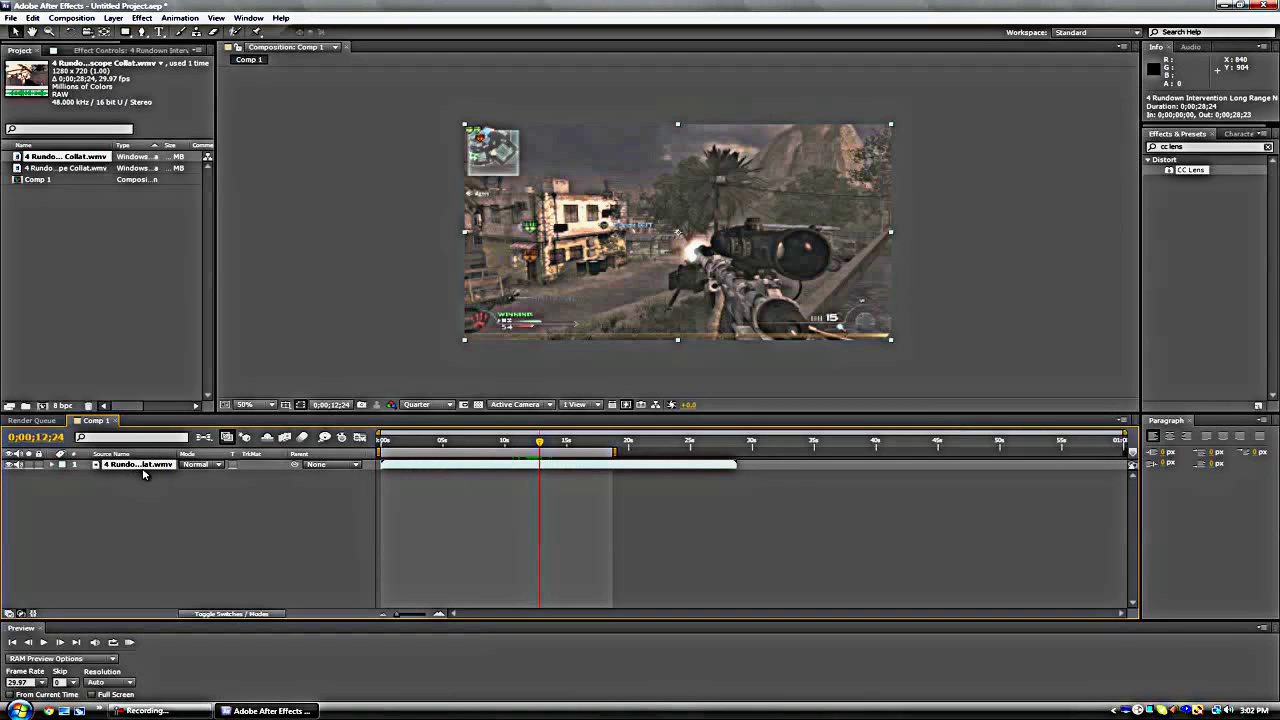
Step: Duplicate the gameplay layer with Ctrl+D, select the top copy, and clear the Effects & Presets search
left_click(143, 468)
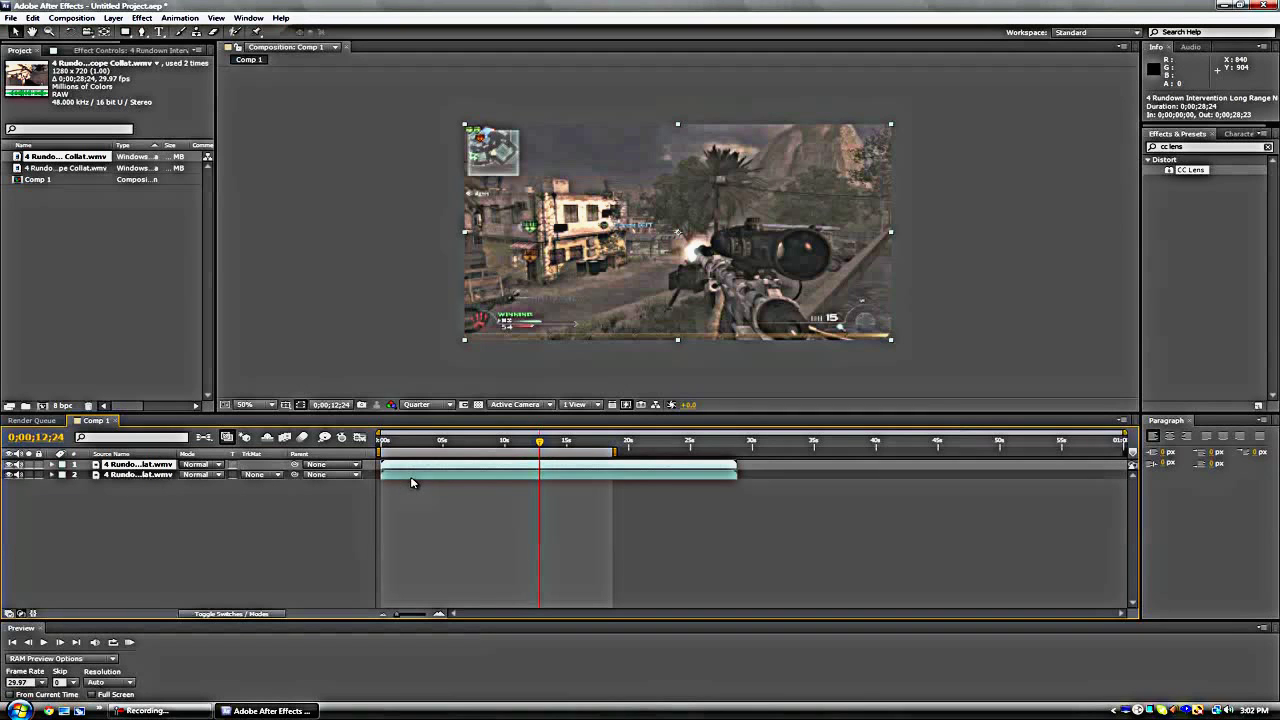
key("ctrl+d")
left_click(411, 466)
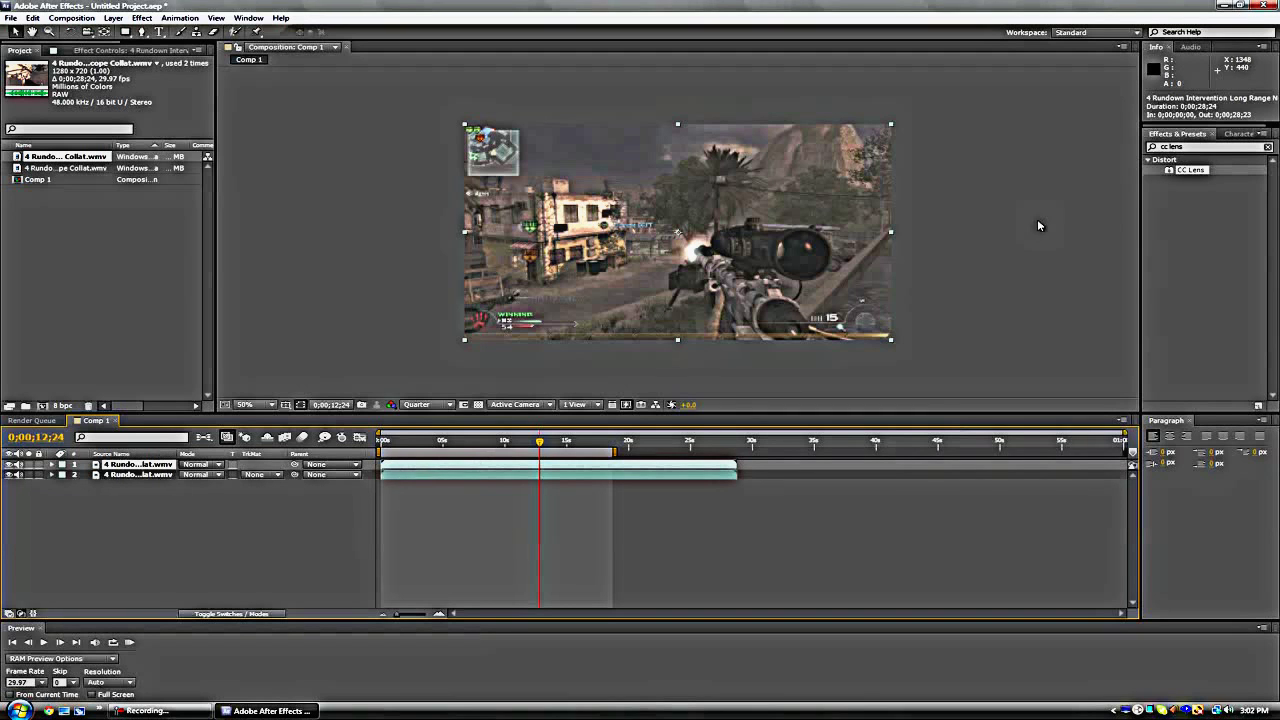
left_click(1163, 138)
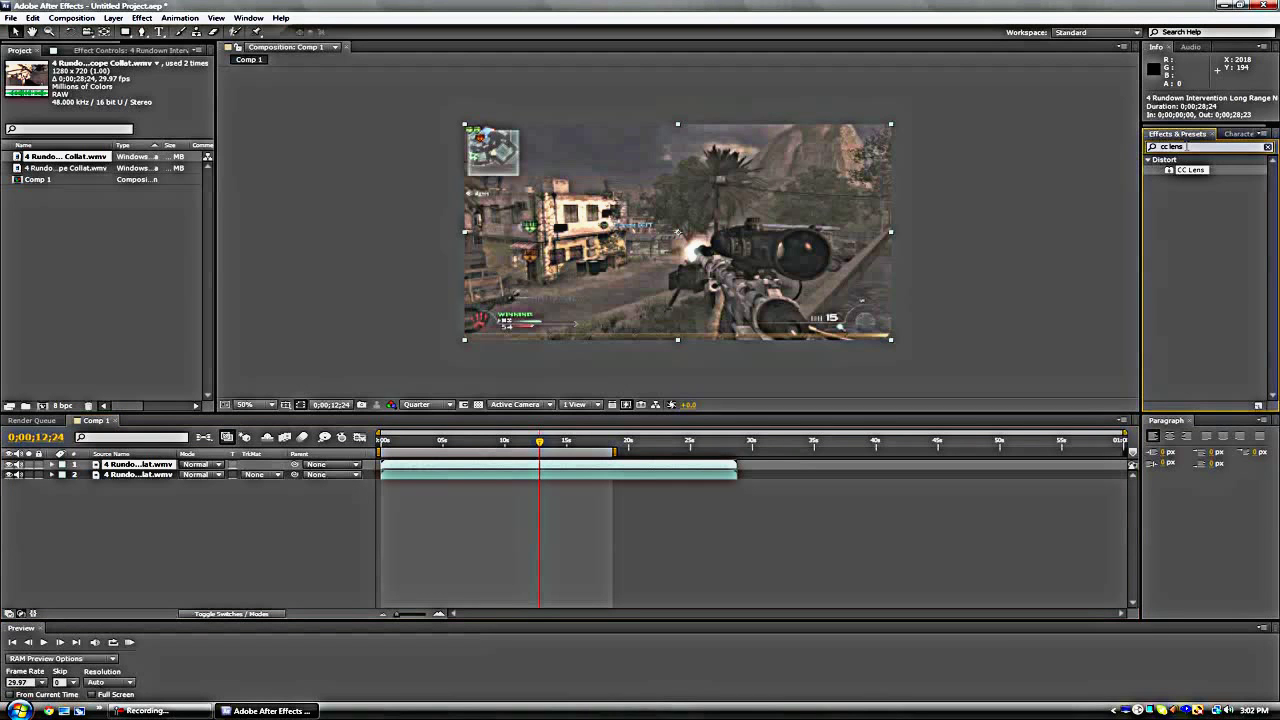
key("BackSpace")
key("BackSpace")
key("BackSpace")
key("BackSpace")
key("BackSpace")
key("BackSpace")
key("BackSpace")
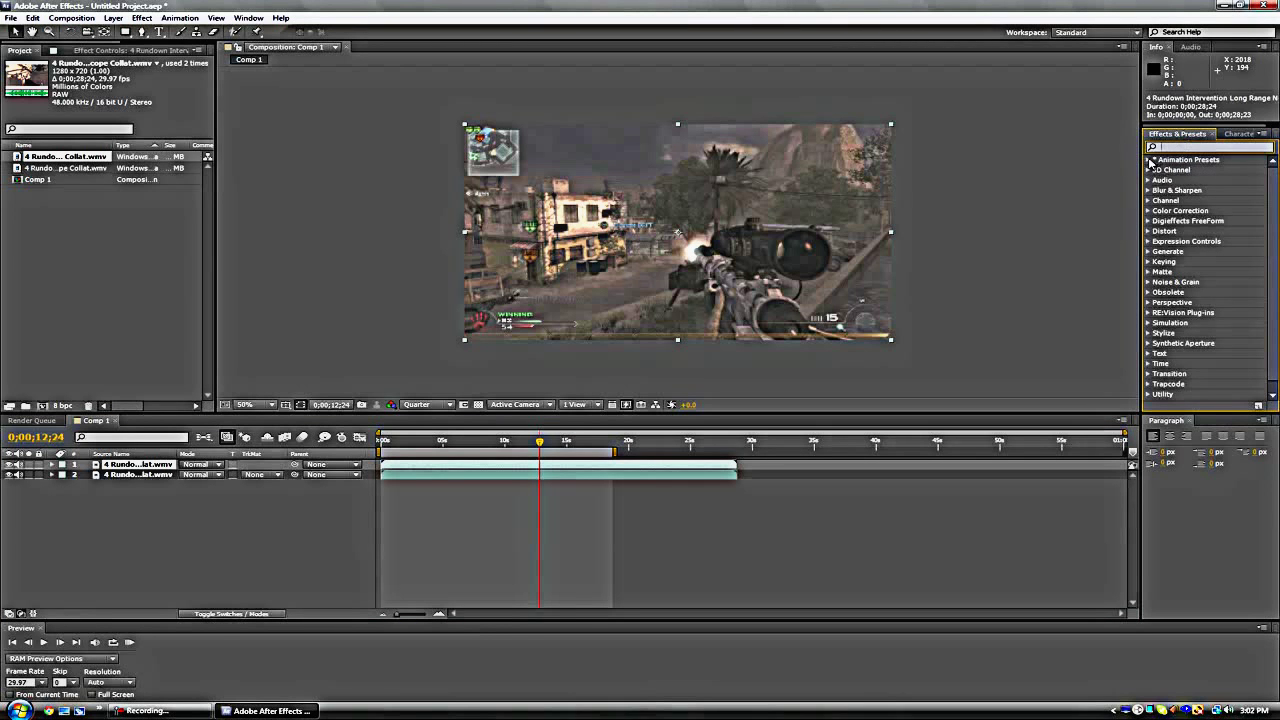
Step: Try the CoD 2 preset, undo it, then apply the AgonyVII preset to the top layer
left_click(1151, 162)
left_click(1158, 170)
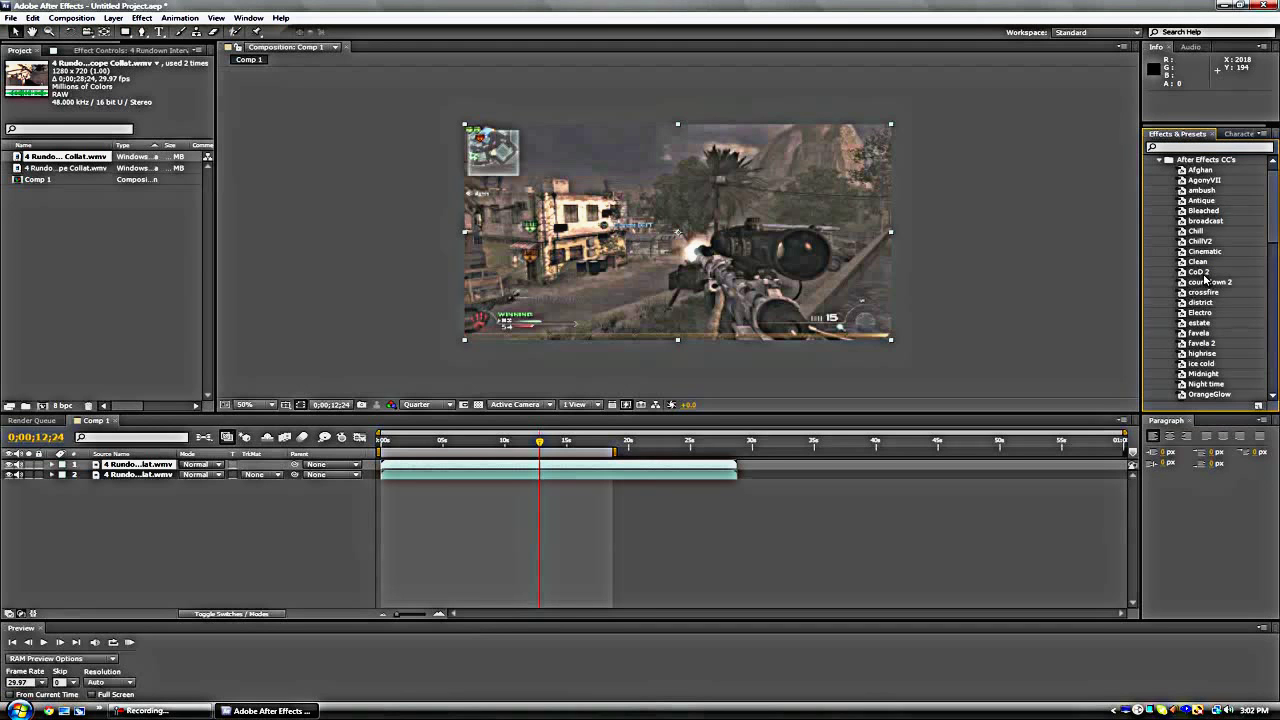
left_click_drag(1200, 272, 703, 238)
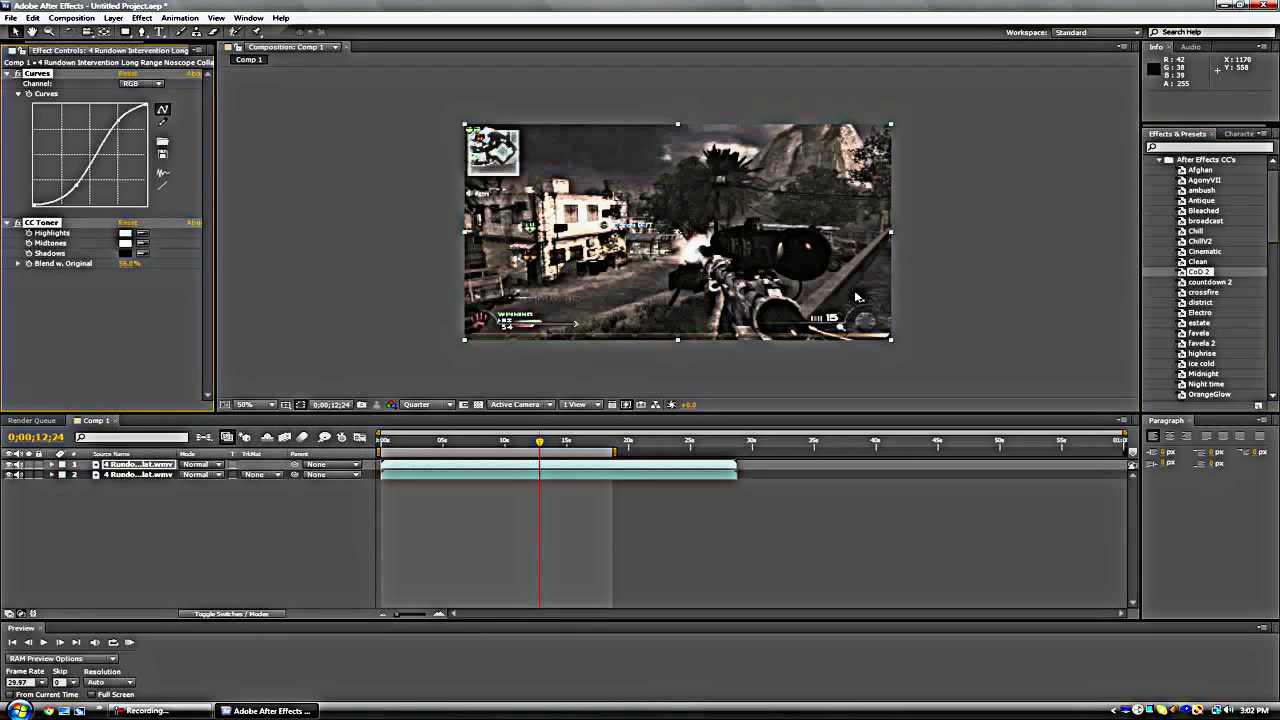
key("ctrl+z")
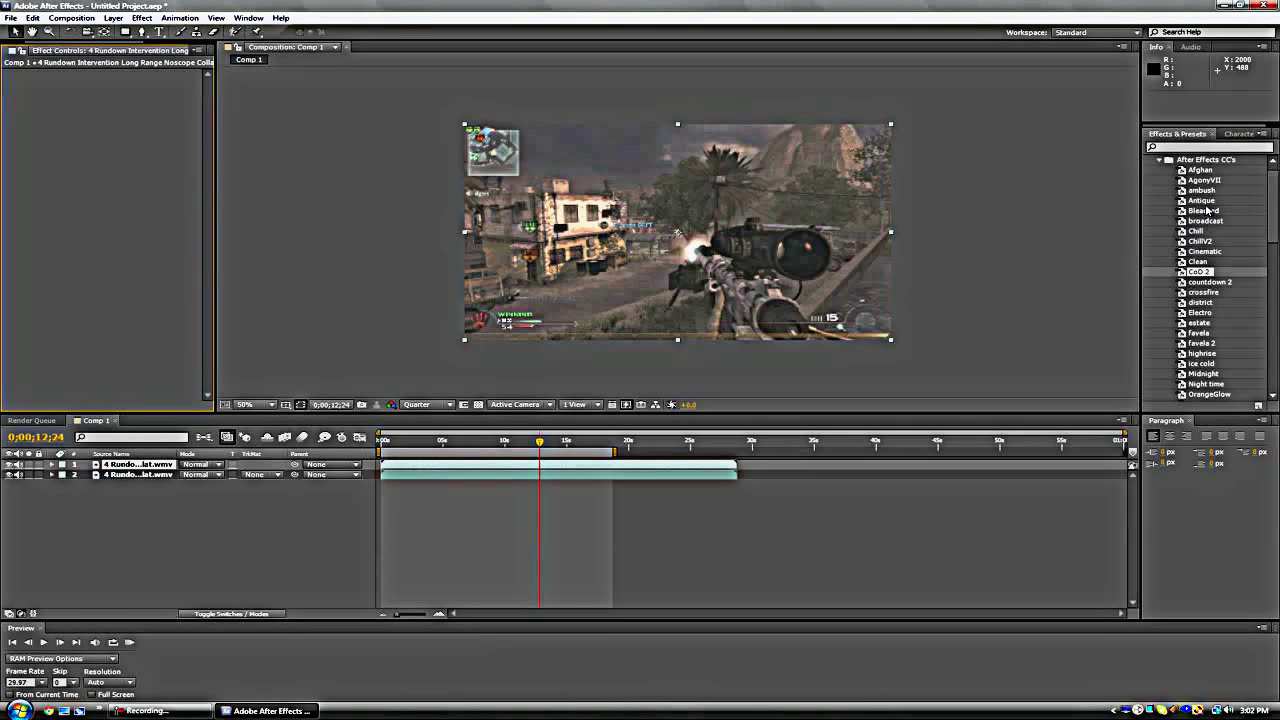
left_click_drag(1204, 181, 708, 262)
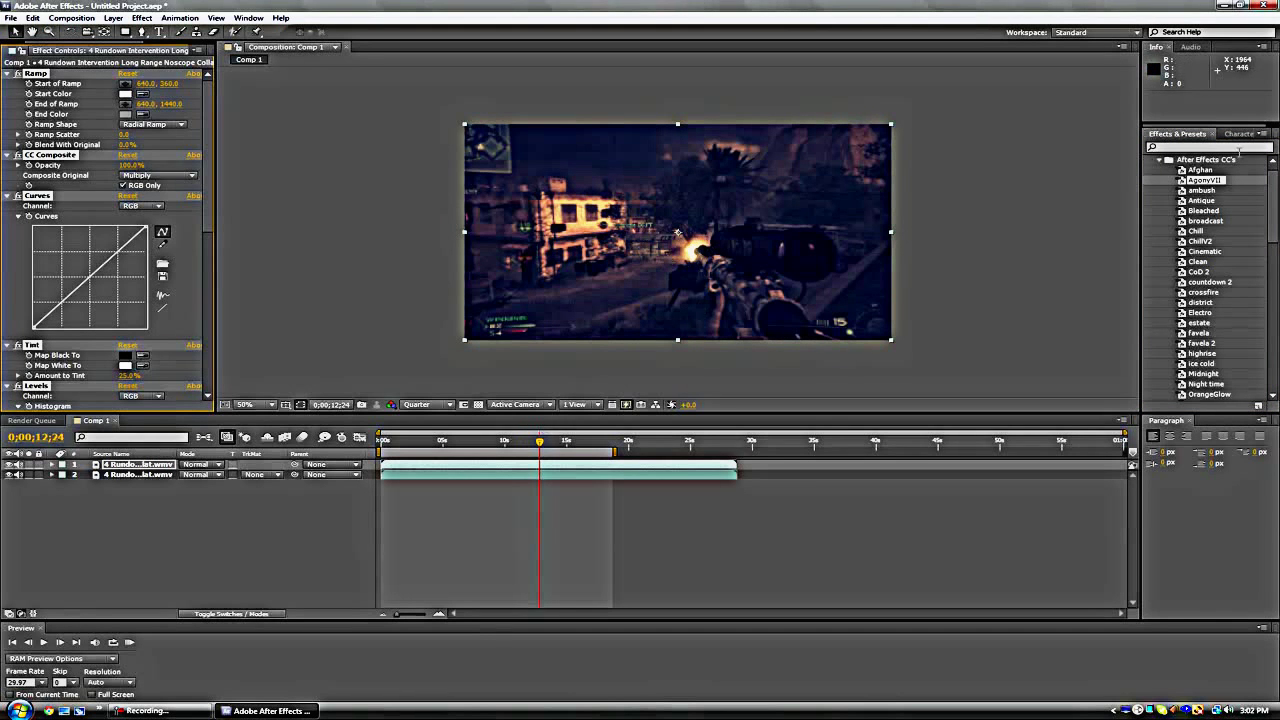
left_click(1165, 147)
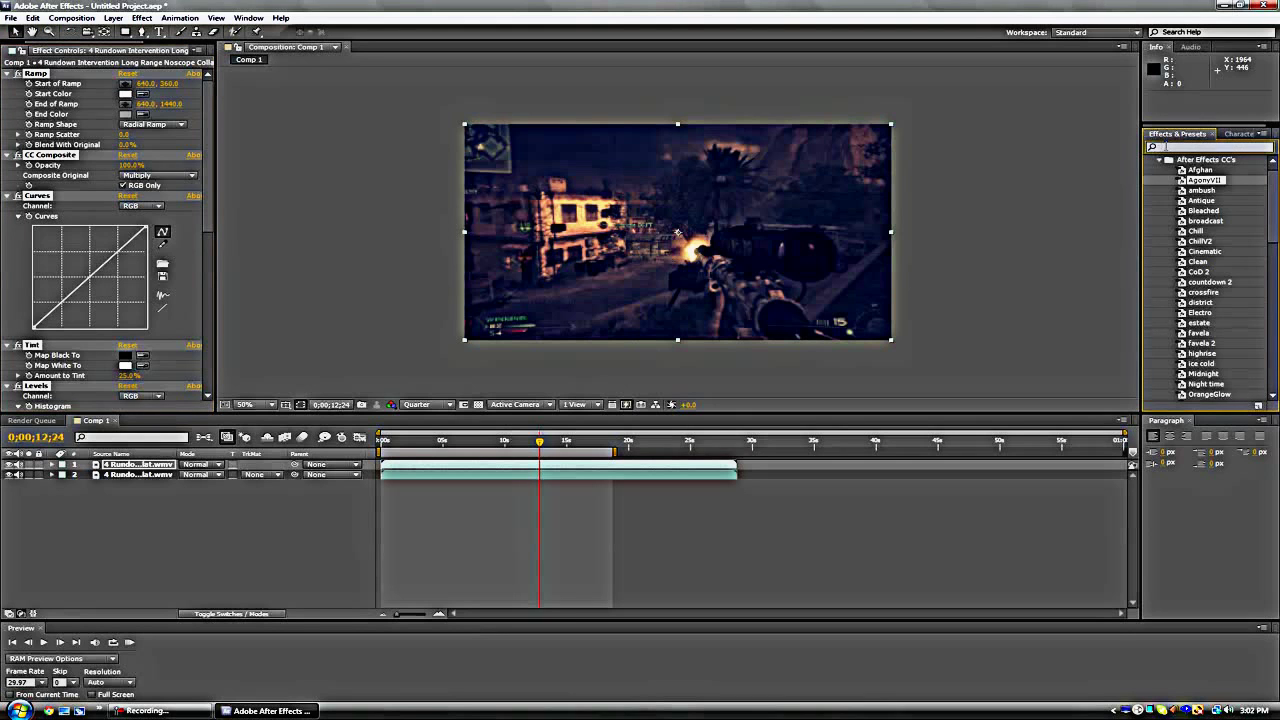
Step: Search 'cc lens' and apply CC Lens to the top layer in the viewer
type("cc le")
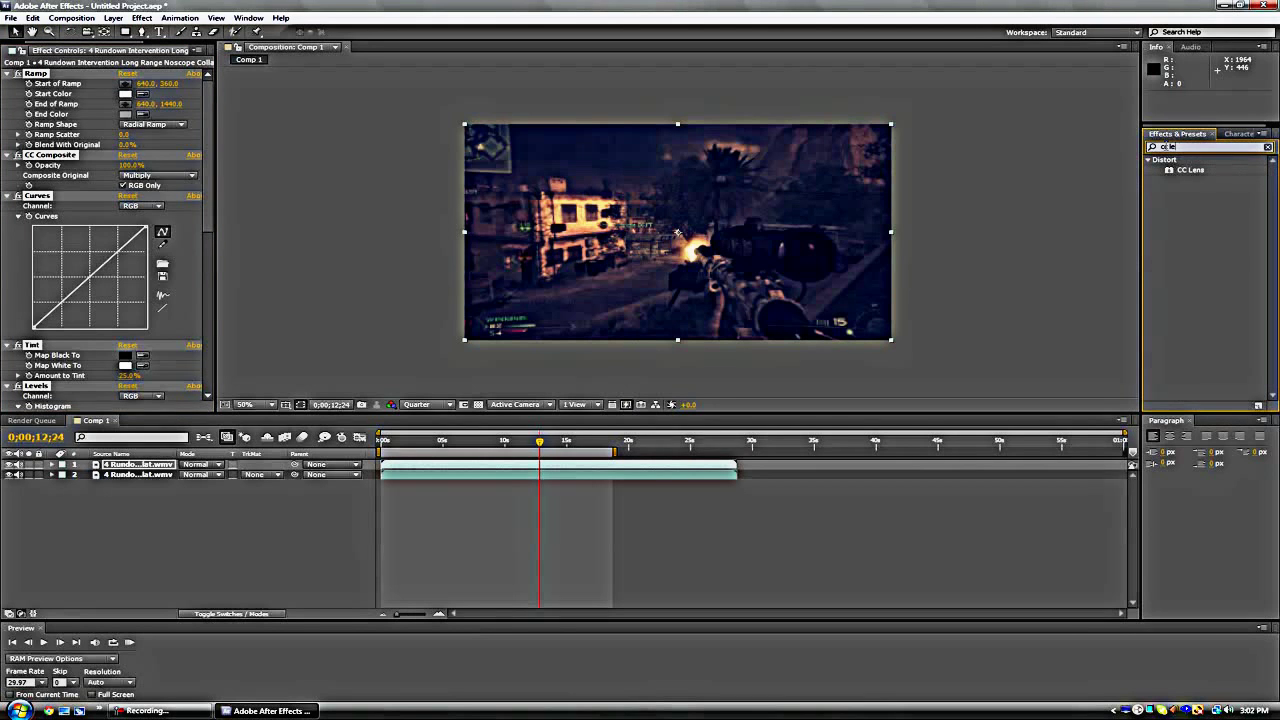
type("ns")
left_click_drag(1190, 170, 680, 238)
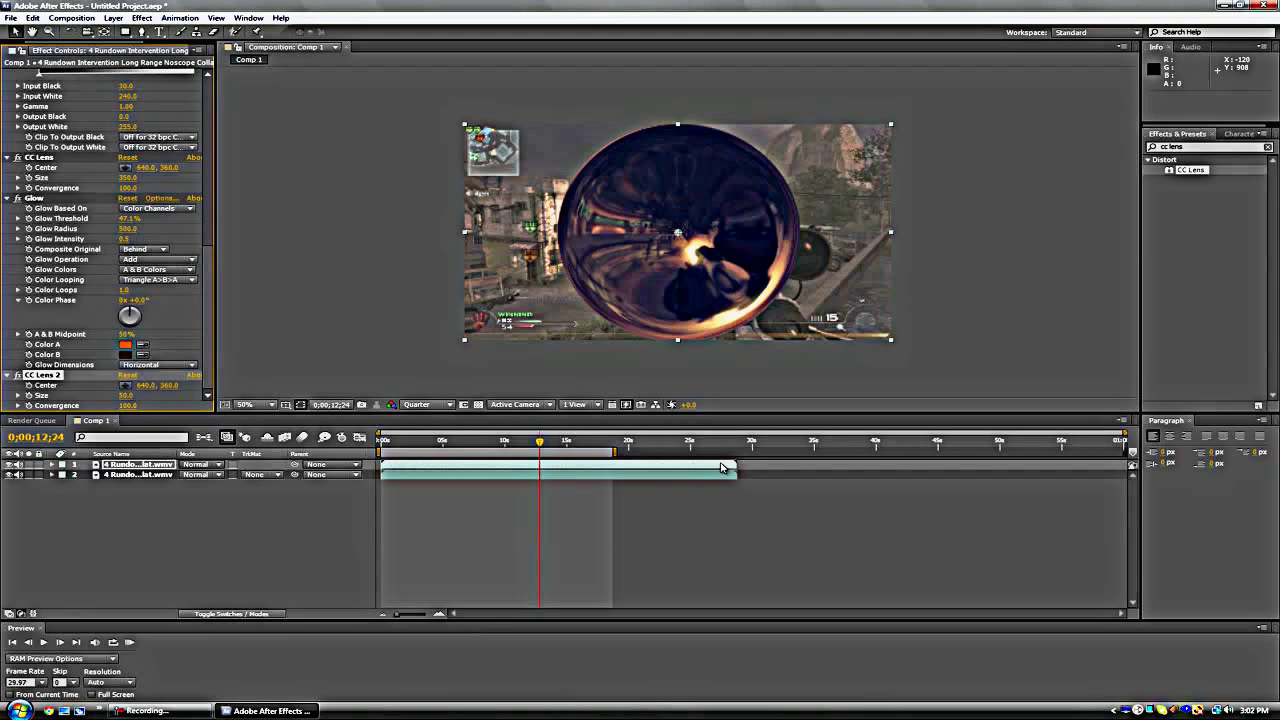
Step: Delete the first CC Lens effect and start keyframing CC Lens 2 Size
left_click(52, 465)
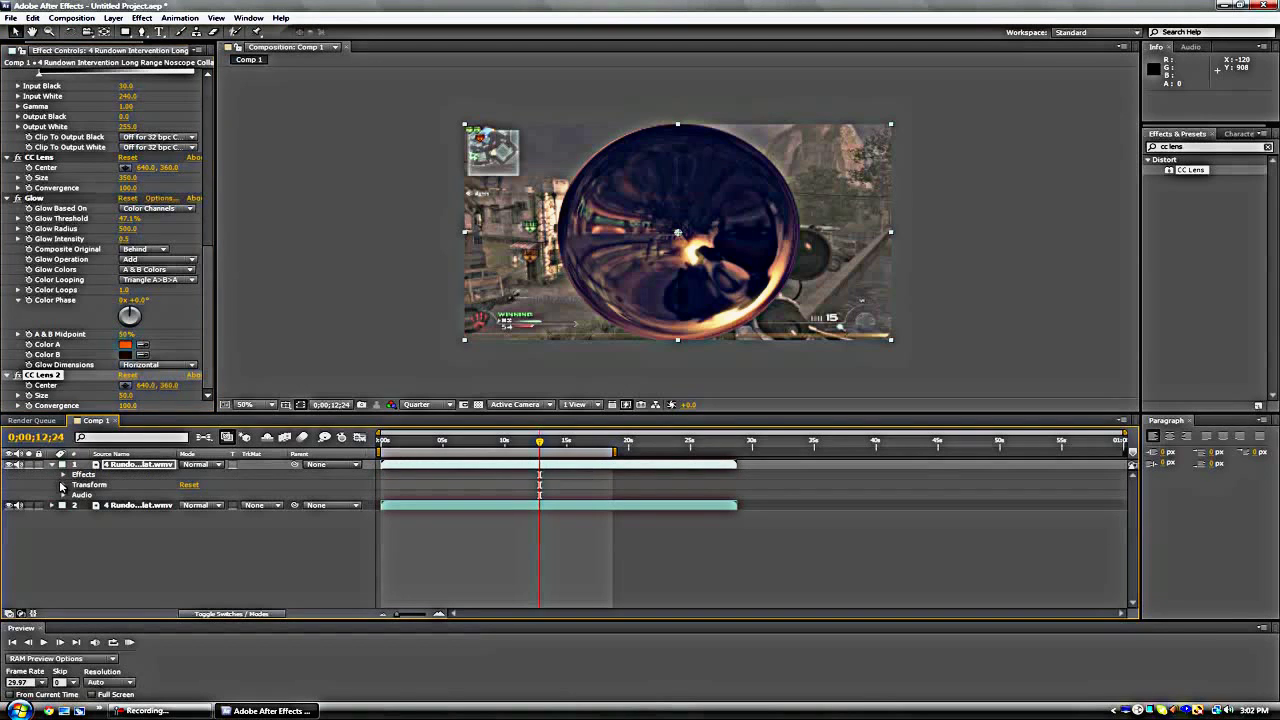
left_click(63, 475)
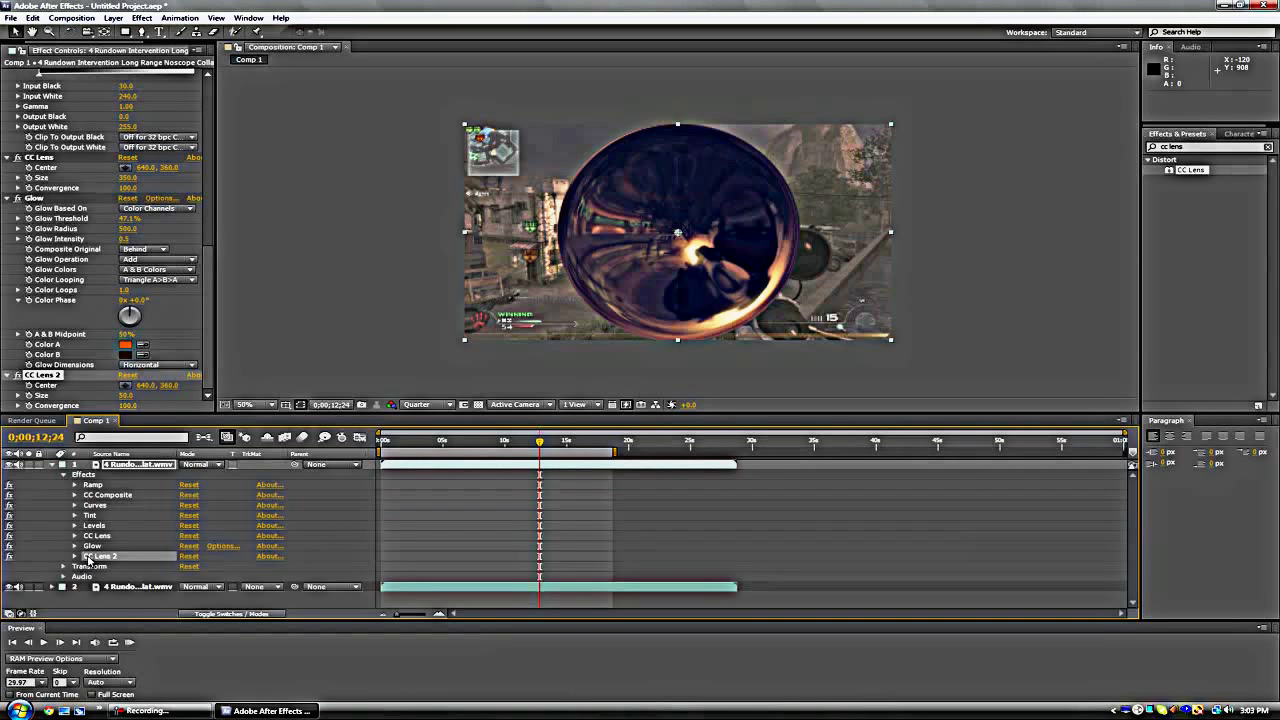
left_click(74, 557)
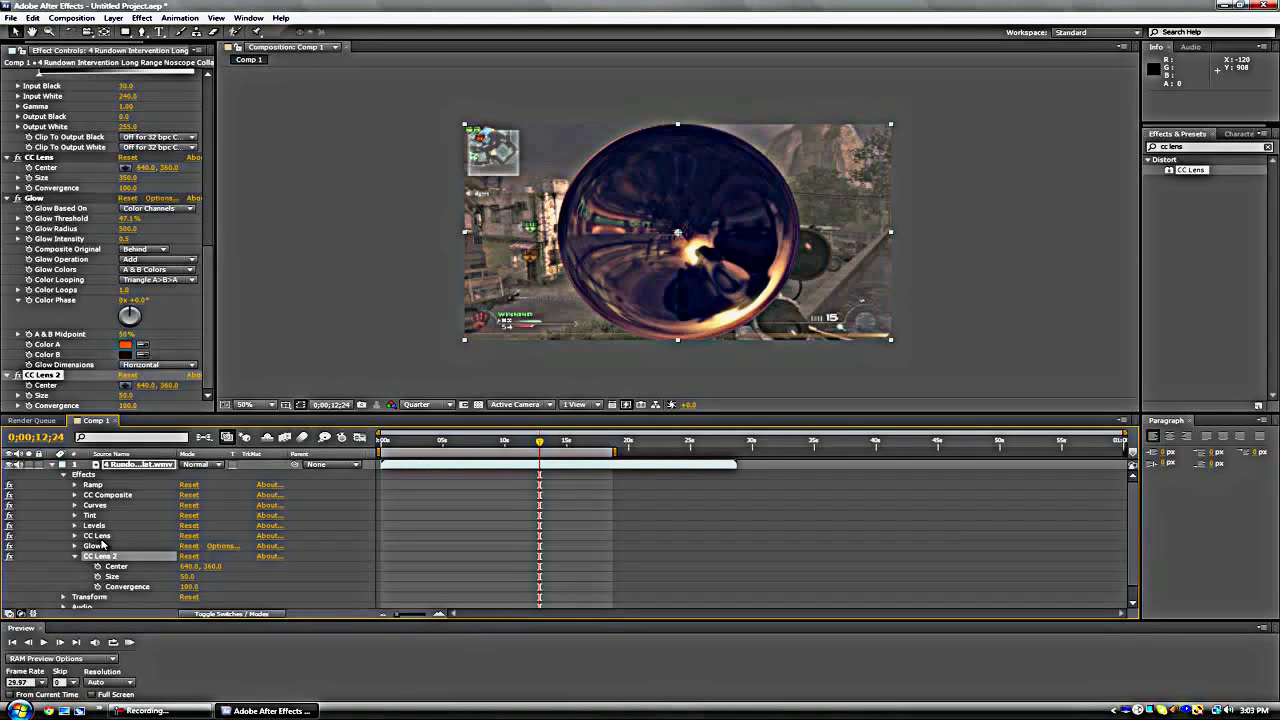
left_click(103, 538)
key("Delete")
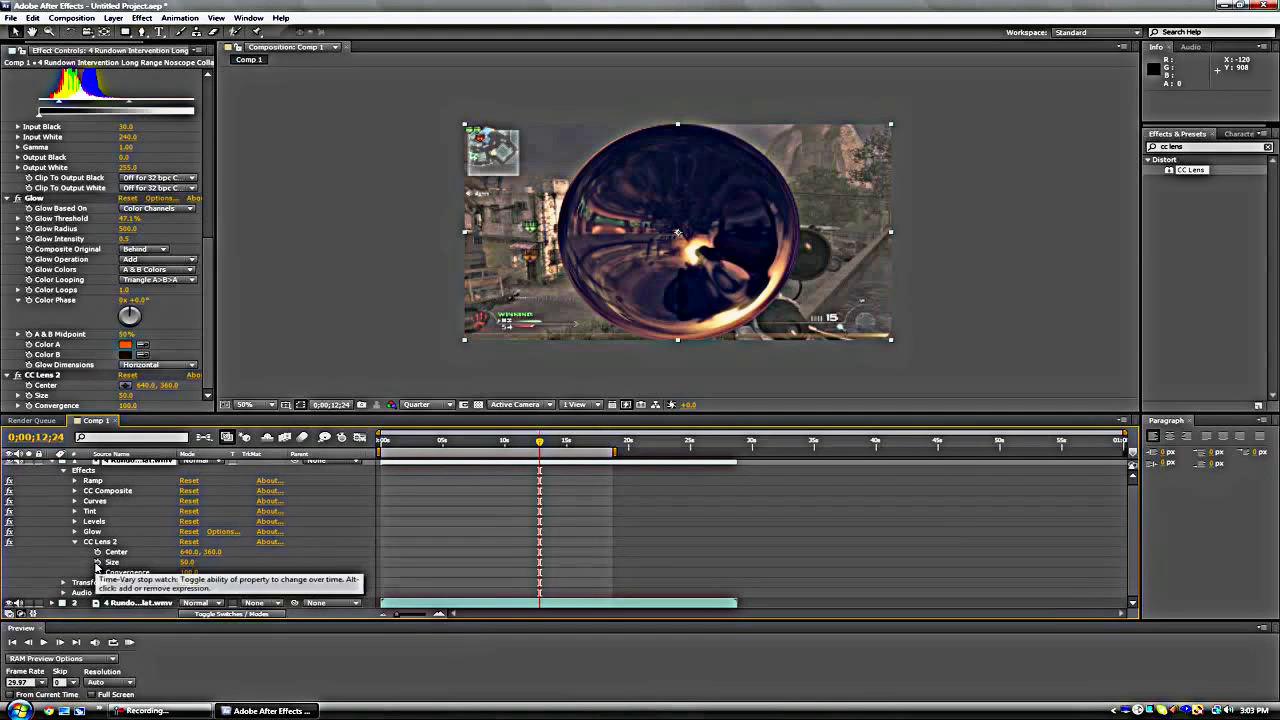
left_click(97, 563)
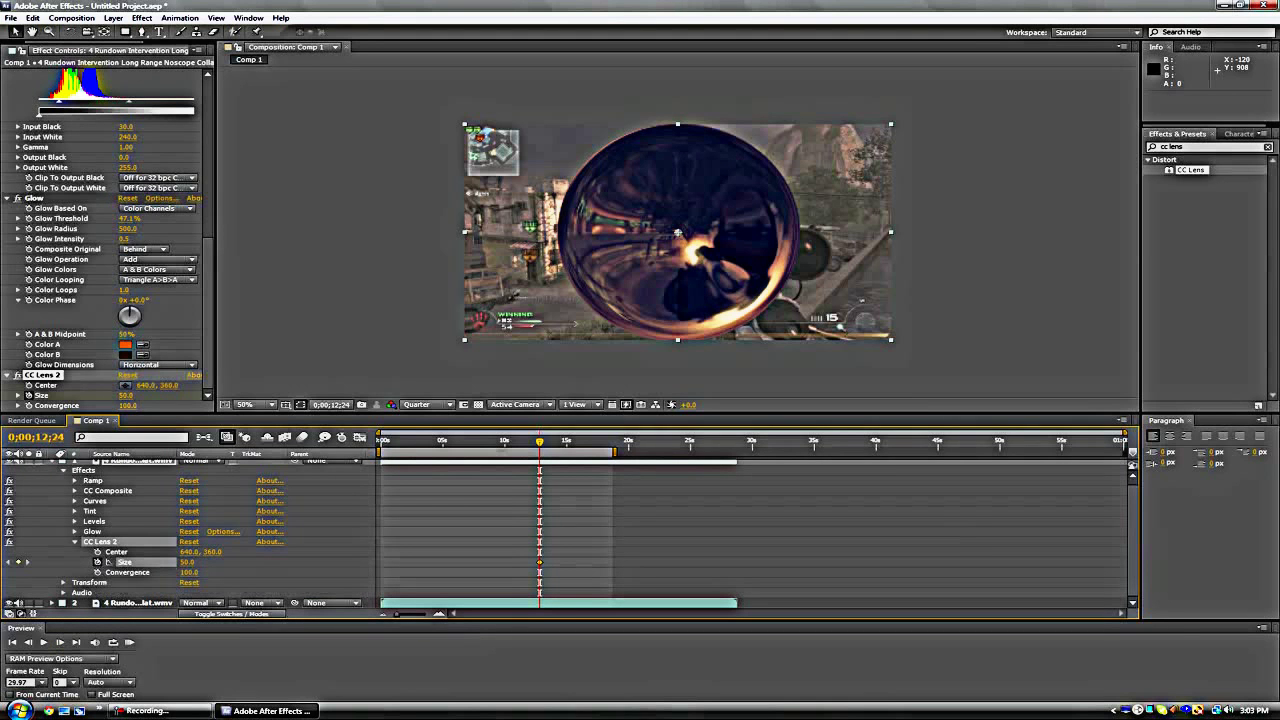
Step: Keyframe CC Lens 2 Size at 0 near 12;24, 261 at 15;02, and 142 at 16;18
left_click_drag(563, 447, 567, 447)
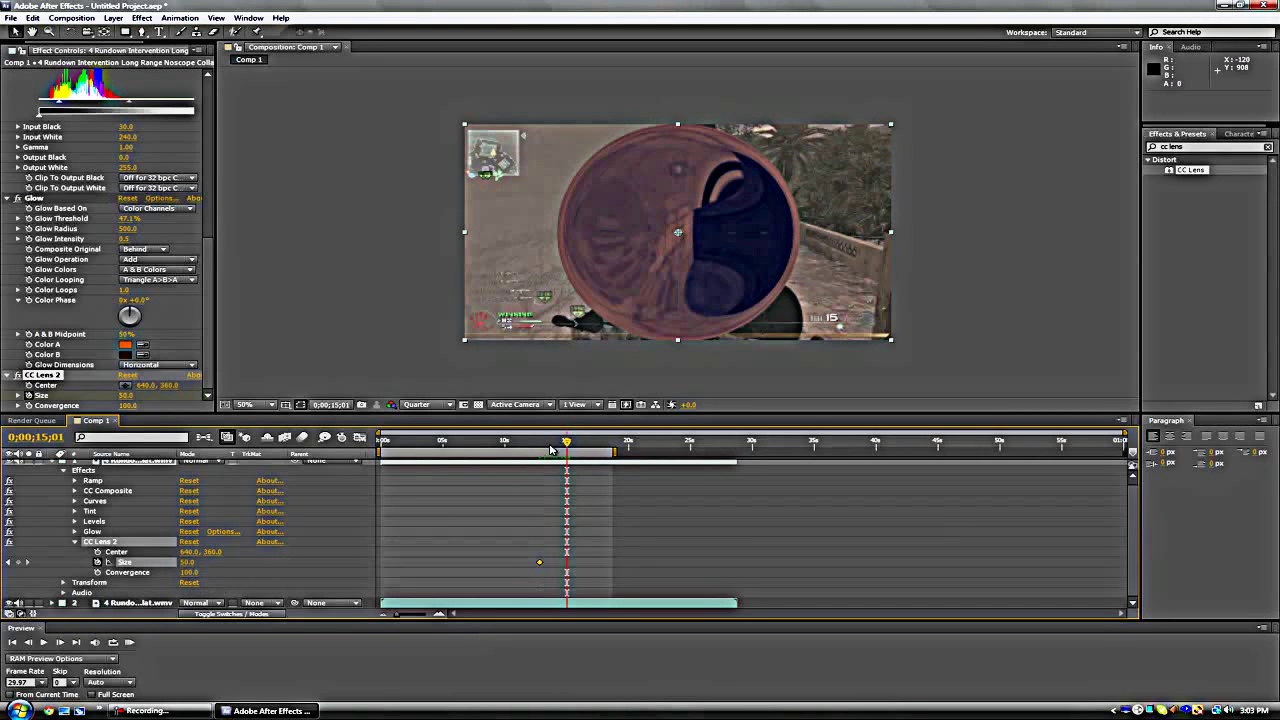
left_click_drag(567, 445, 540, 451)
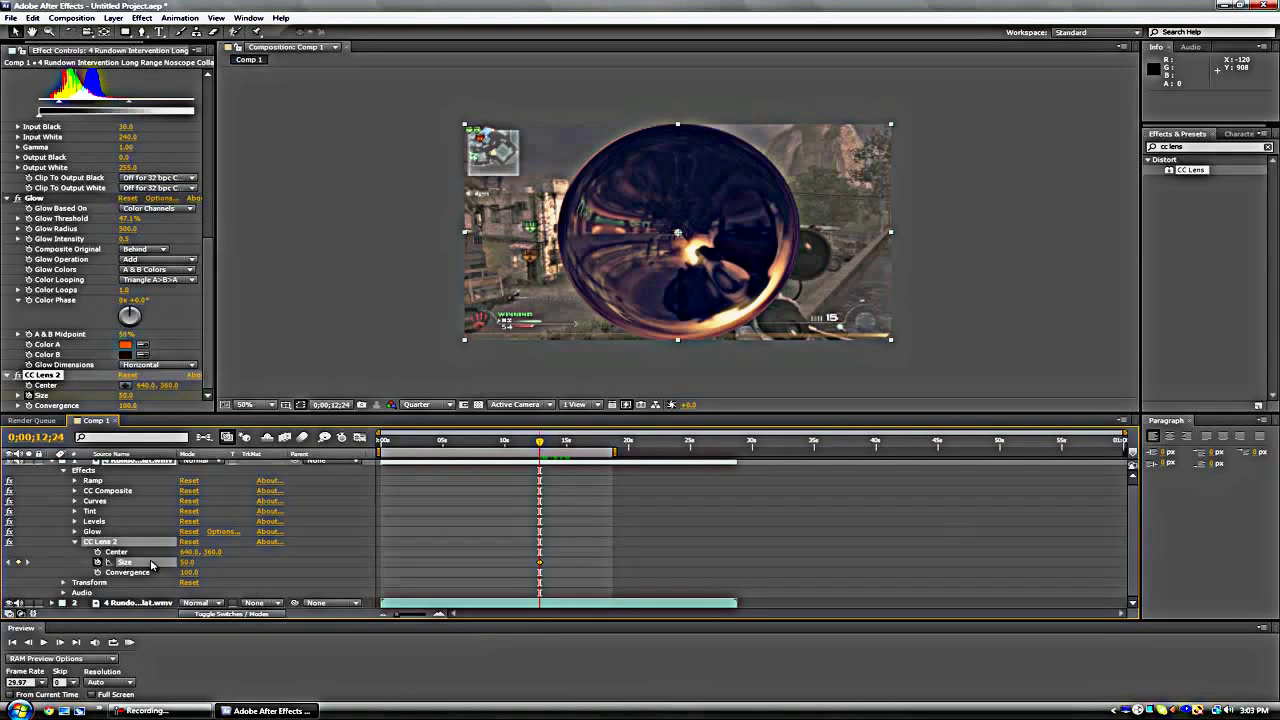
left_click_drag(185, 566, 60, 577)
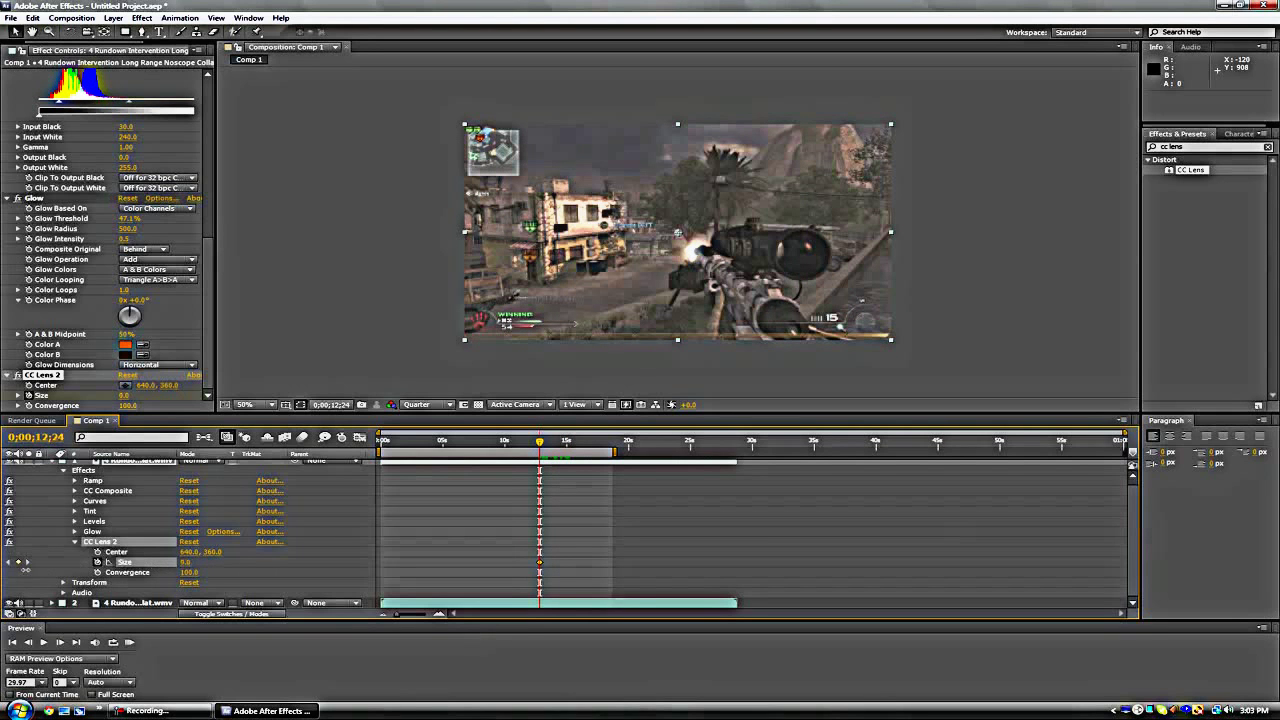
left_click_drag(540, 449, 567, 447)
left_click_drag(195, 563, 365, 553)
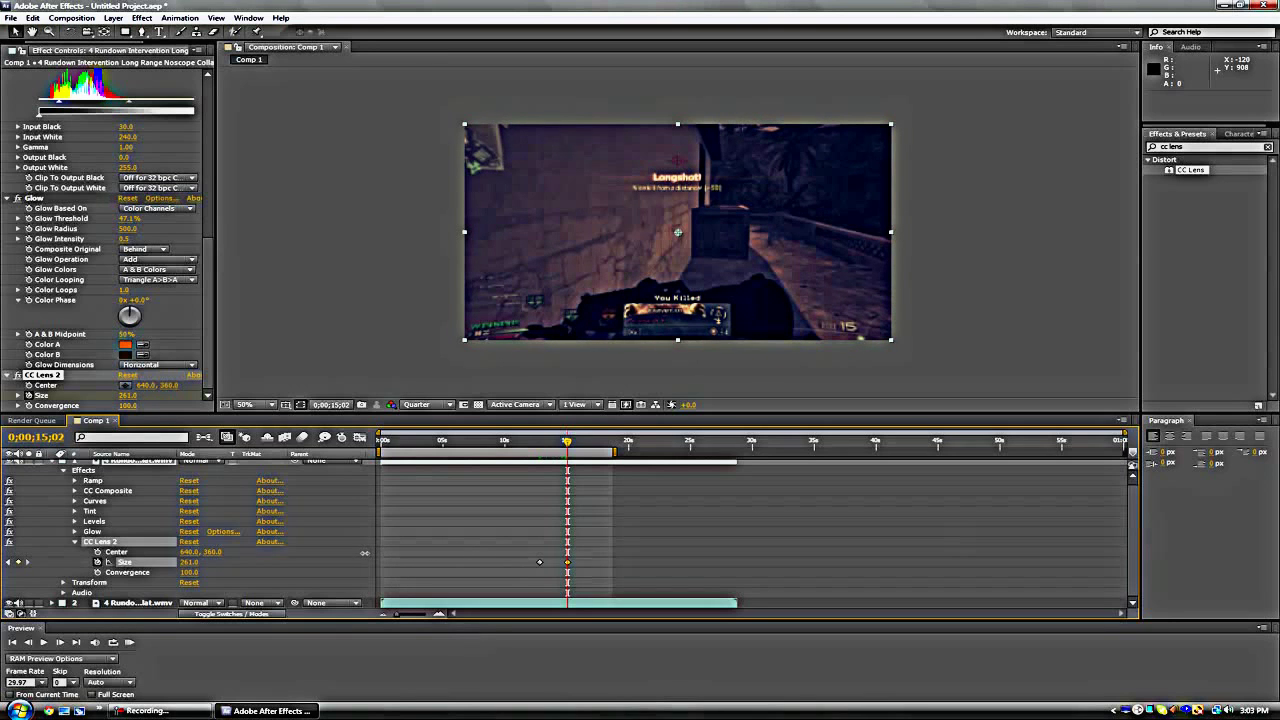
left_click_drag(567, 441, 586, 441)
left_click_drag(204, 565, 120, 574)
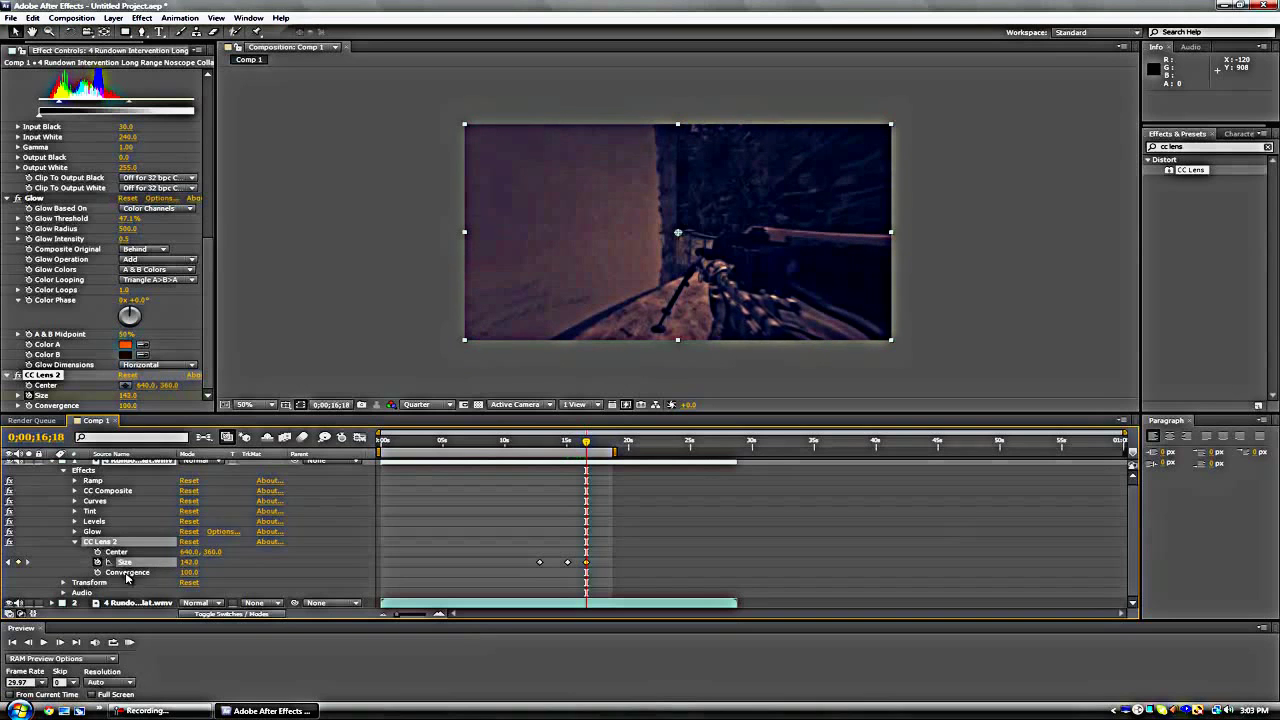
Step: Extend the work area to about 23 seconds and set Size to 500 at 19;10
left_click_drag(614, 452, 670, 452)
left_click_drag(586, 450, 621, 445)
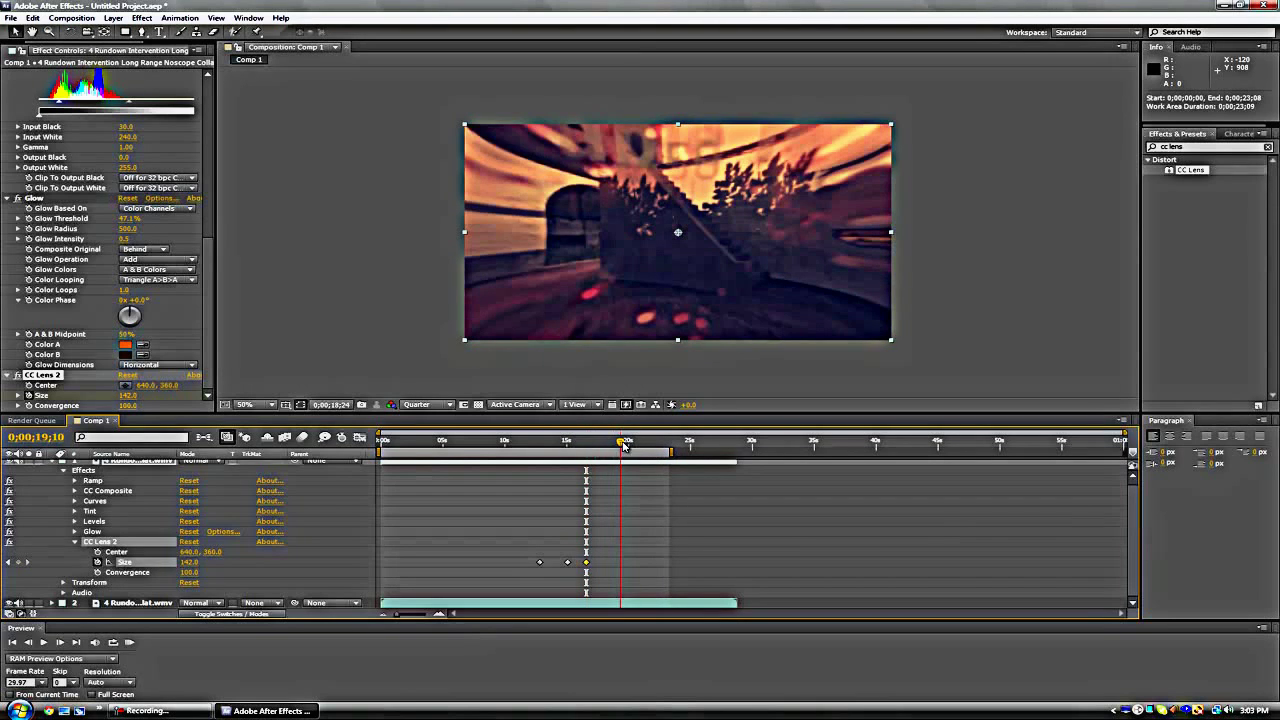
left_click_drag(188, 562, 671, 554)
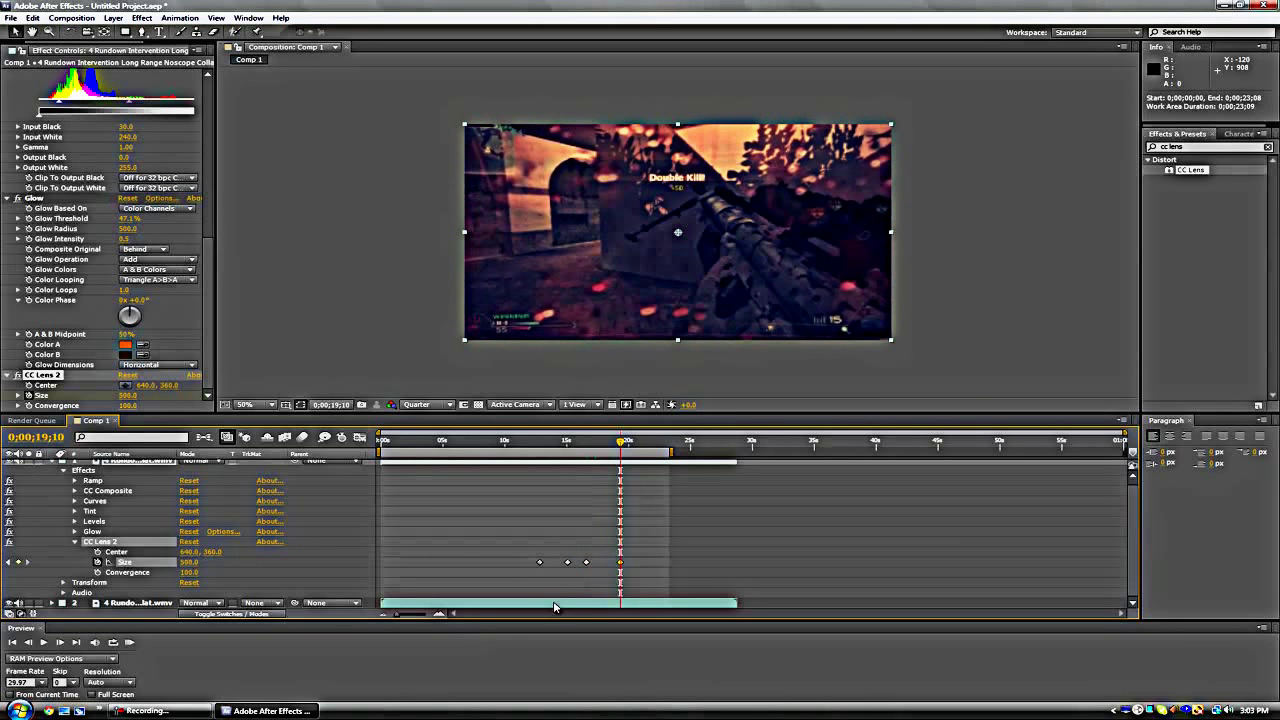
left_click(620, 446)
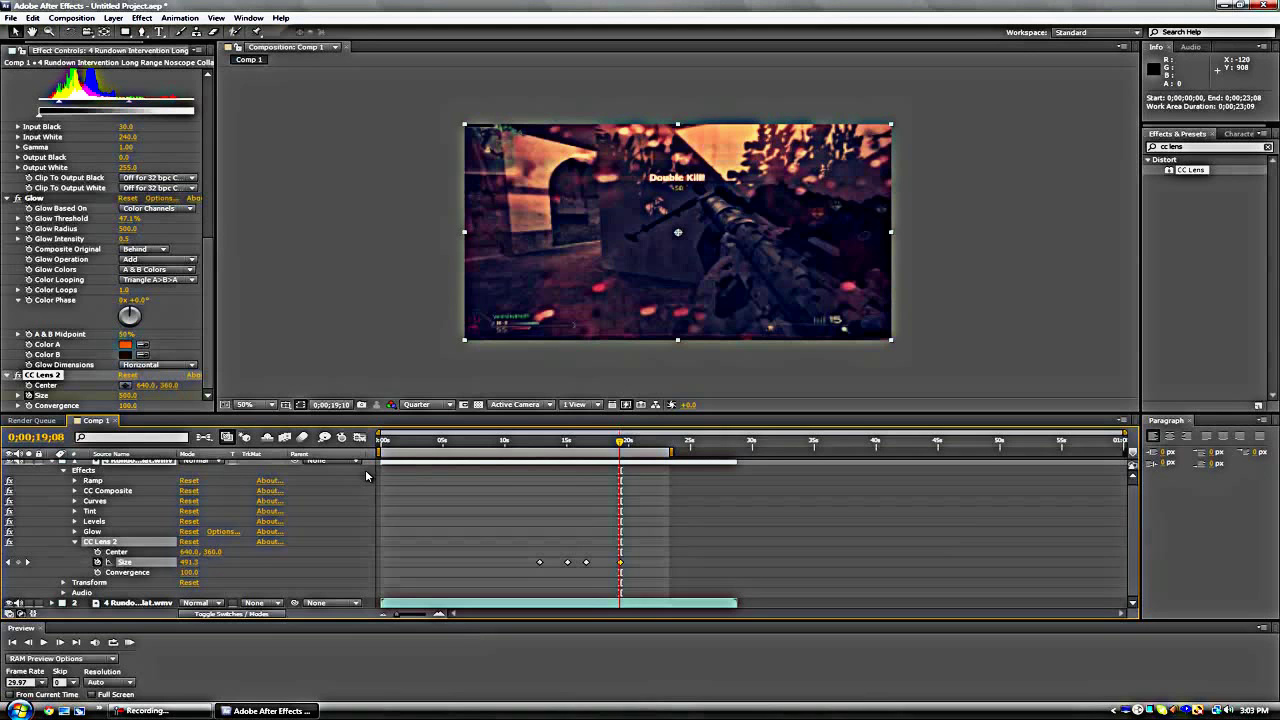
key("Home")
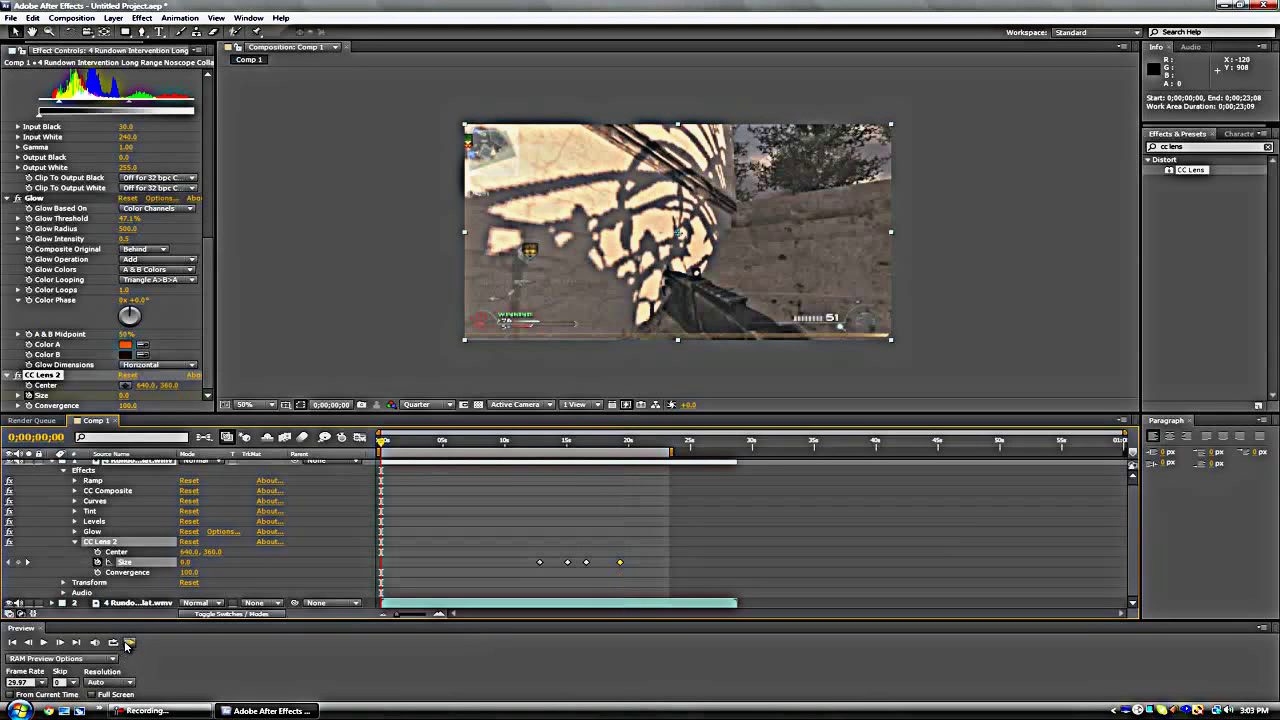
Step: Render and play Comp 1 as a full 699-frame RAM preview
left_click(129, 642)
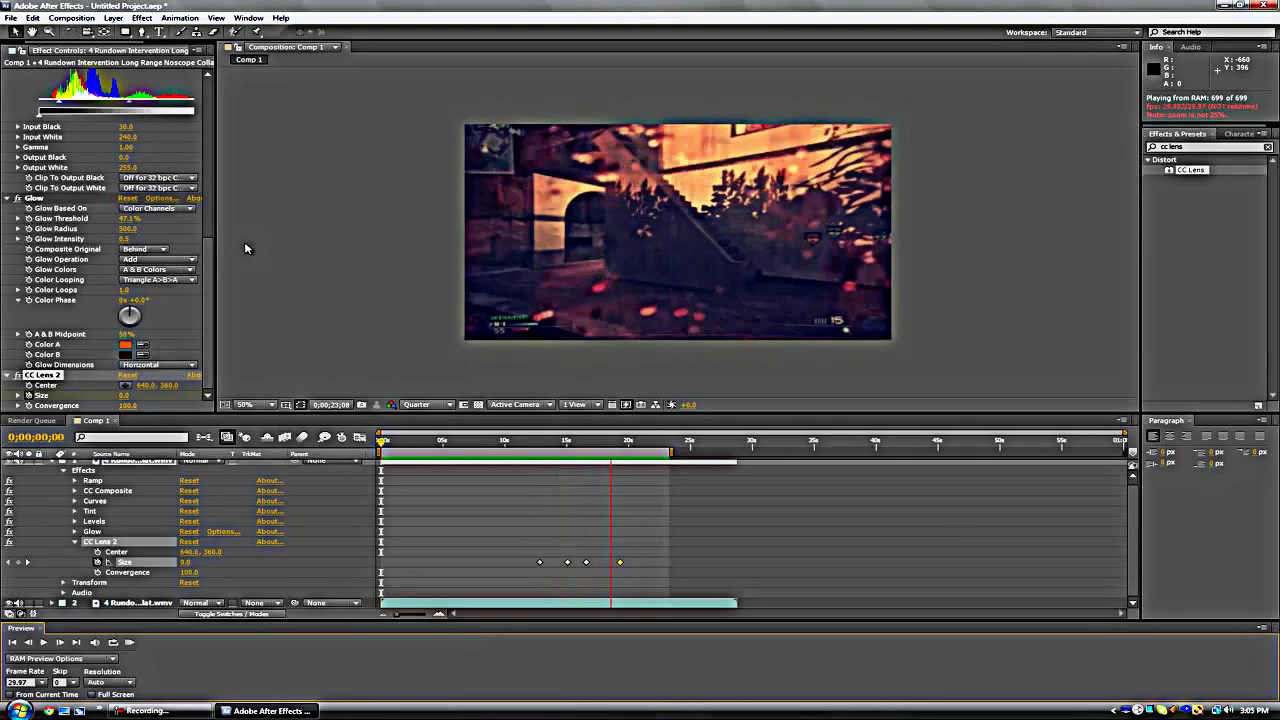
Step: End the work area at 20 seconds and trim Size to two keyframes near 13 and 14 seconds
key("space")
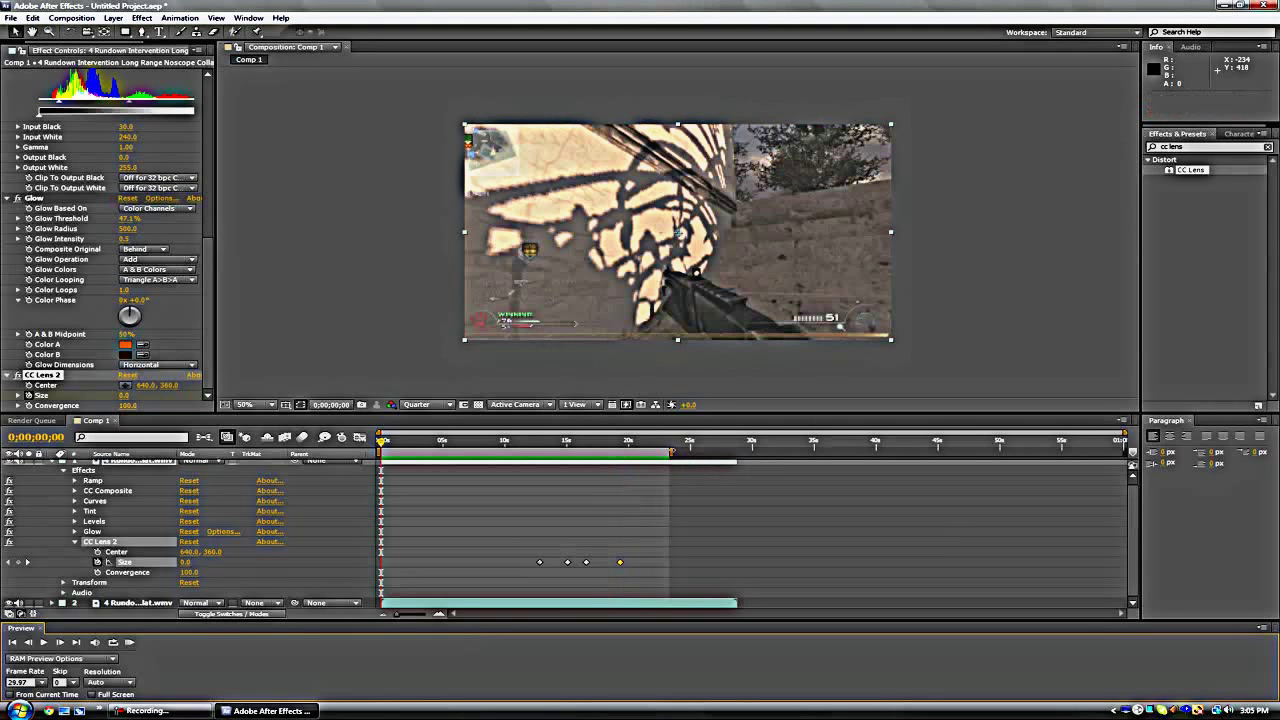
left_click_drag(672, 452, 630, 452)
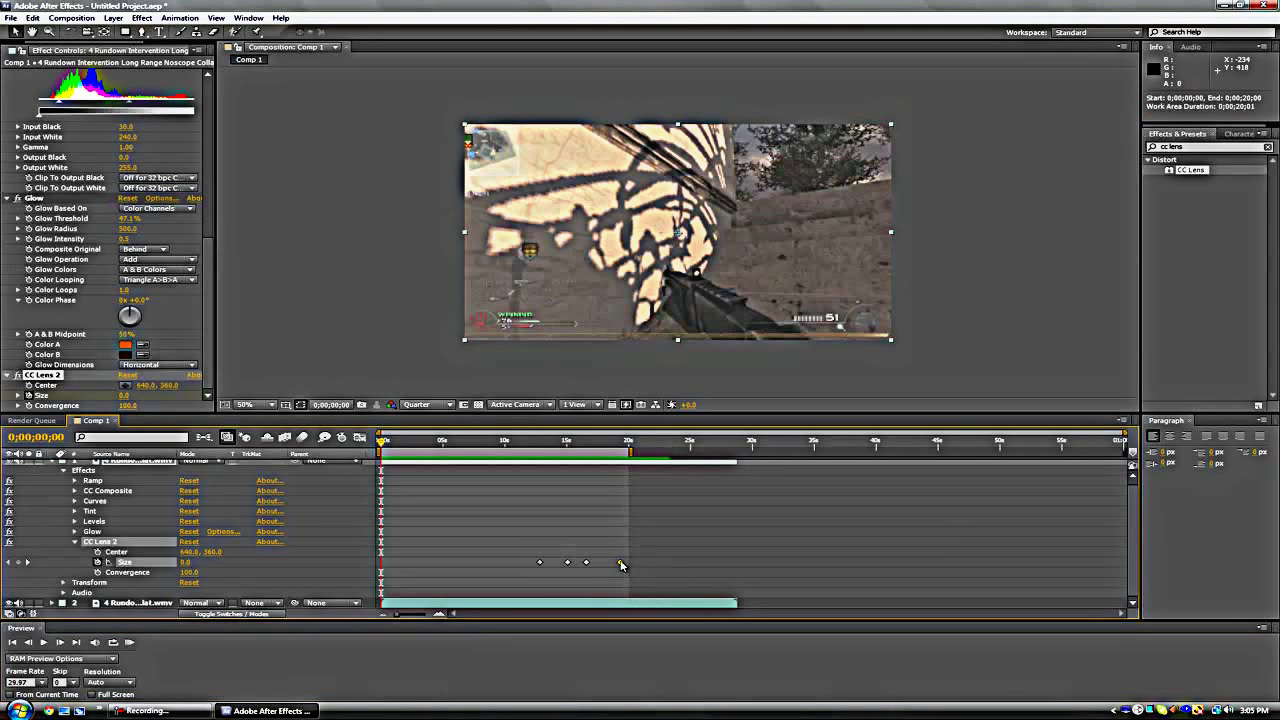
key("Delete")
left_click(586, 562)
key("Delete")
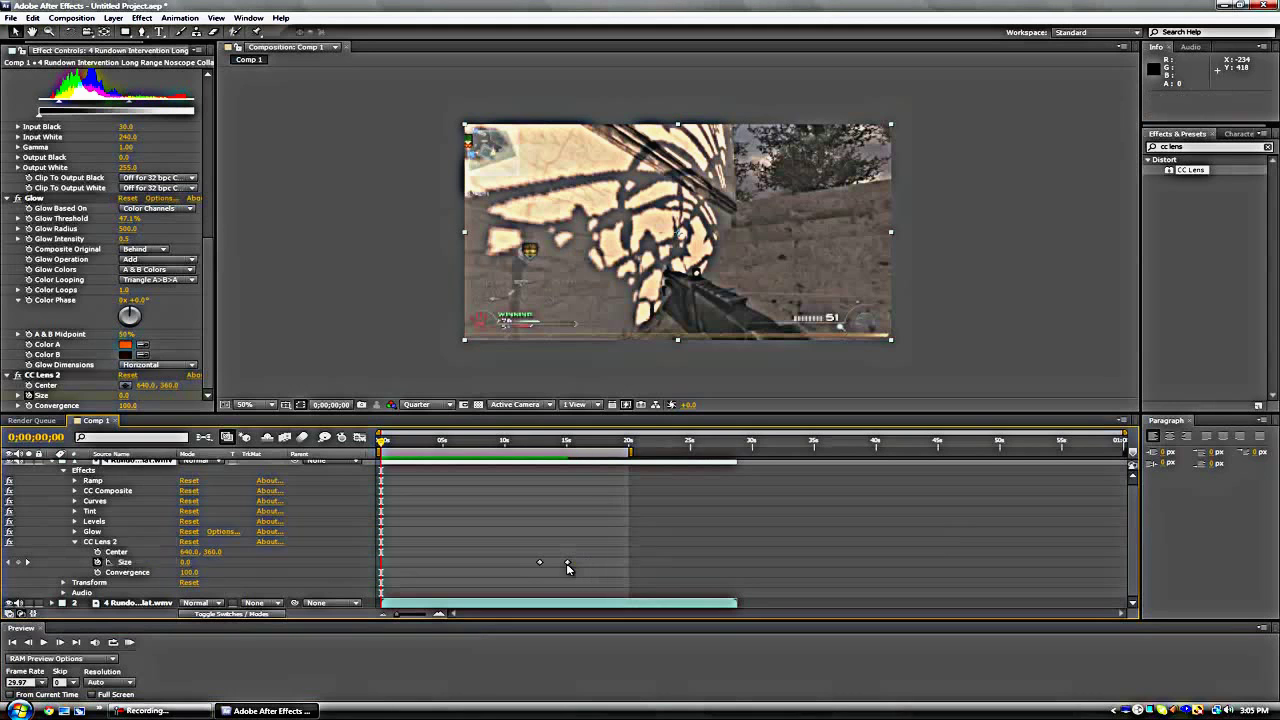
left_click_drag(567, 563, 556, 563)
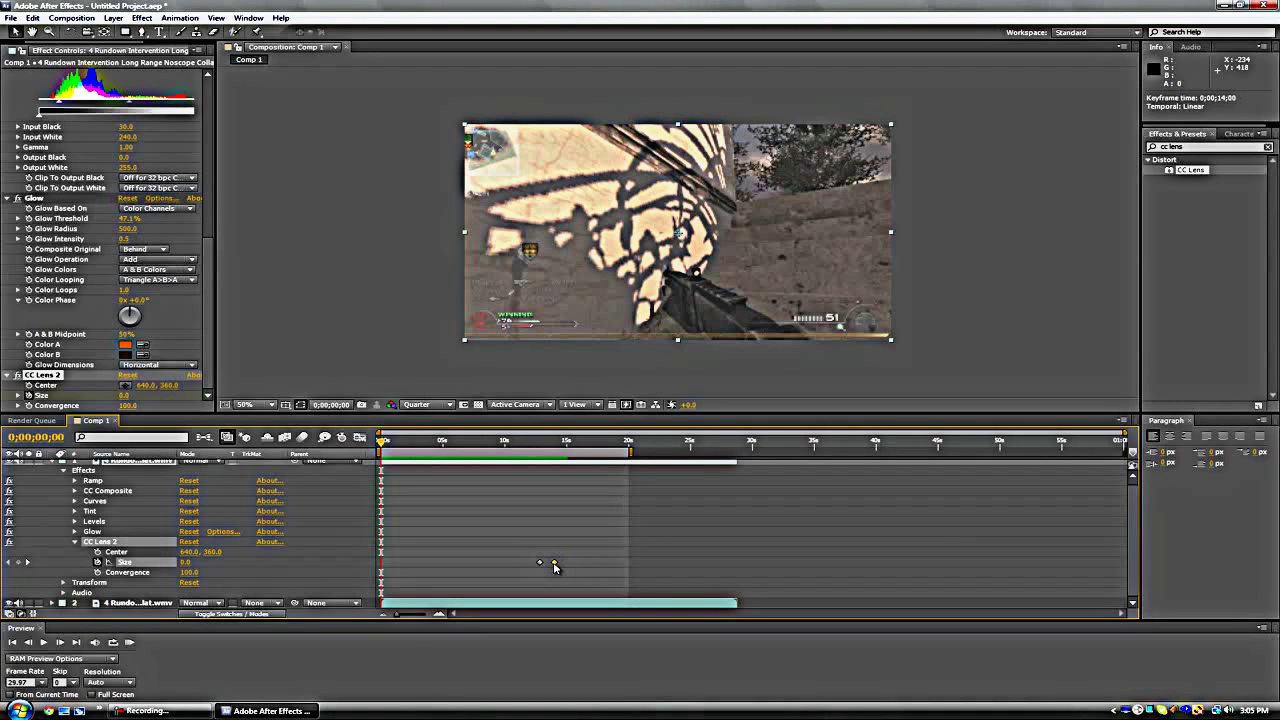
left_click_drag(383, 443, 540, 470)
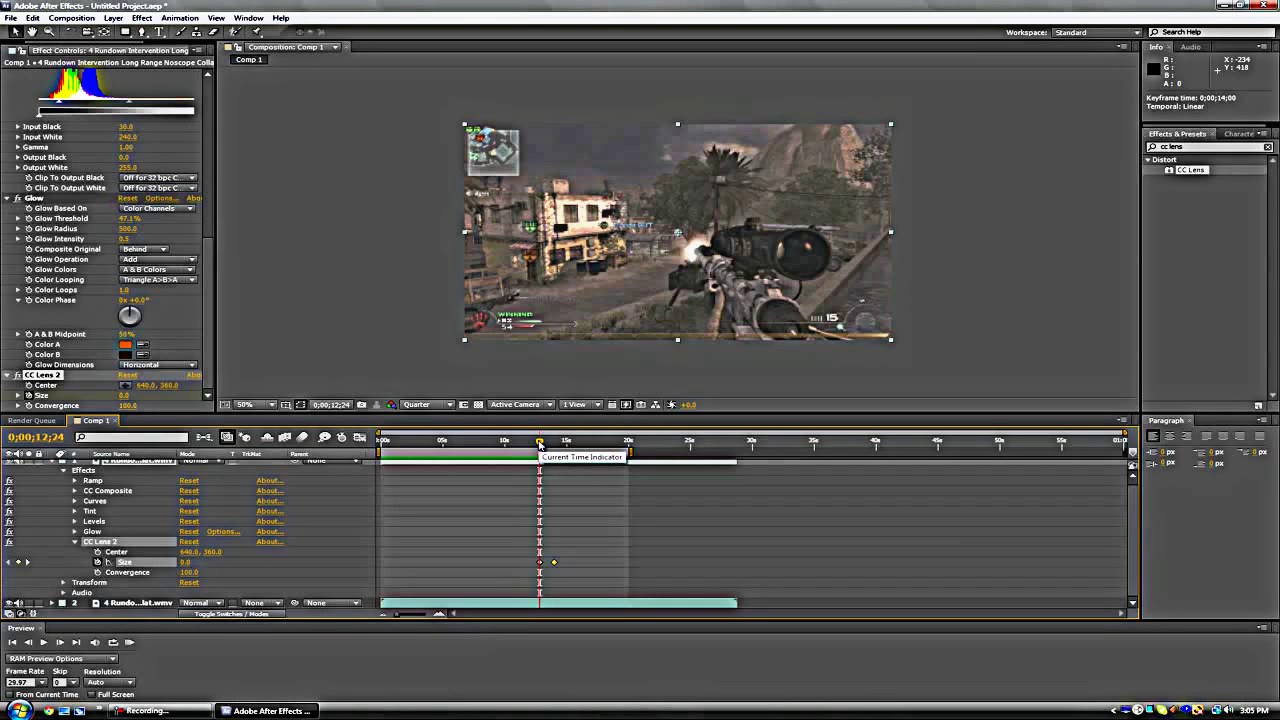
Step: Set the Size keyframe at 14;02 to 500 and end the work area at about 15;26
left_click_drag(543, 444, 558, 453)
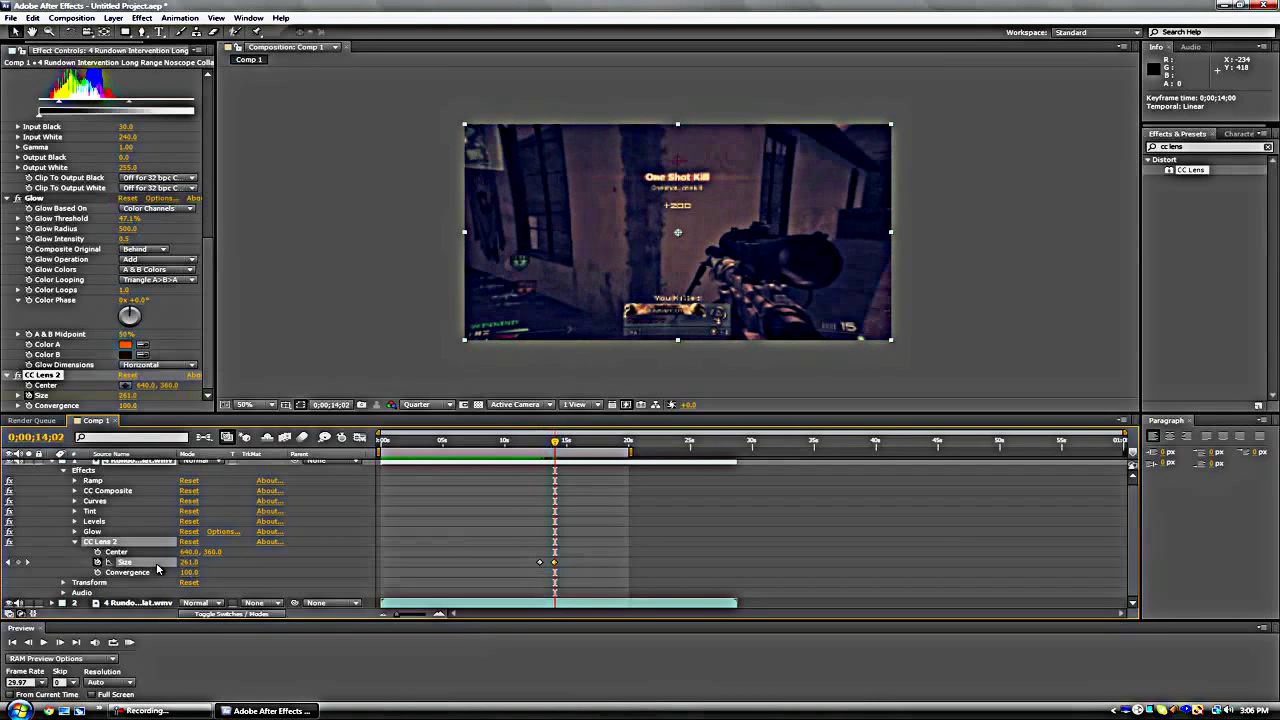
left_click_drag(313, 556, 810, 563)
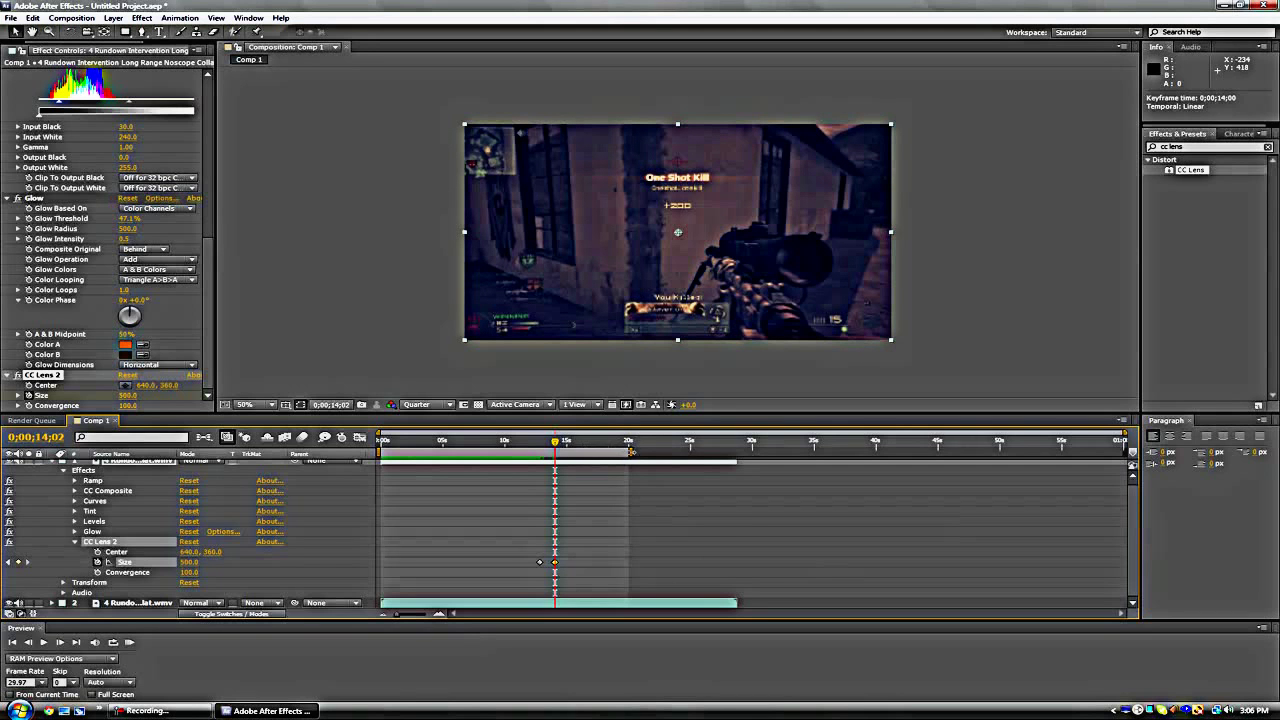
left_click_drag(631, 452, 410, 446)
Step: Start the work area at about 9;08 and RAM-preview just that trimmed span
left_click(129, 643)
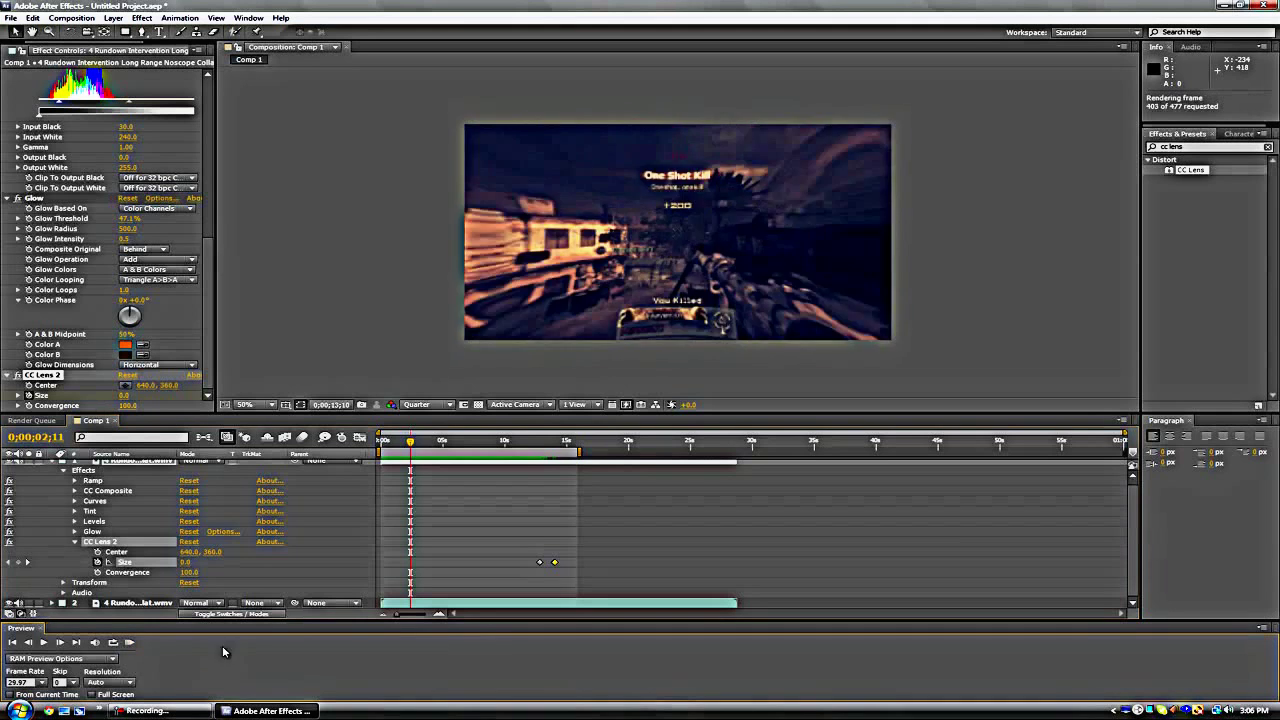
left_click_drag(383, 452, 490, 458)
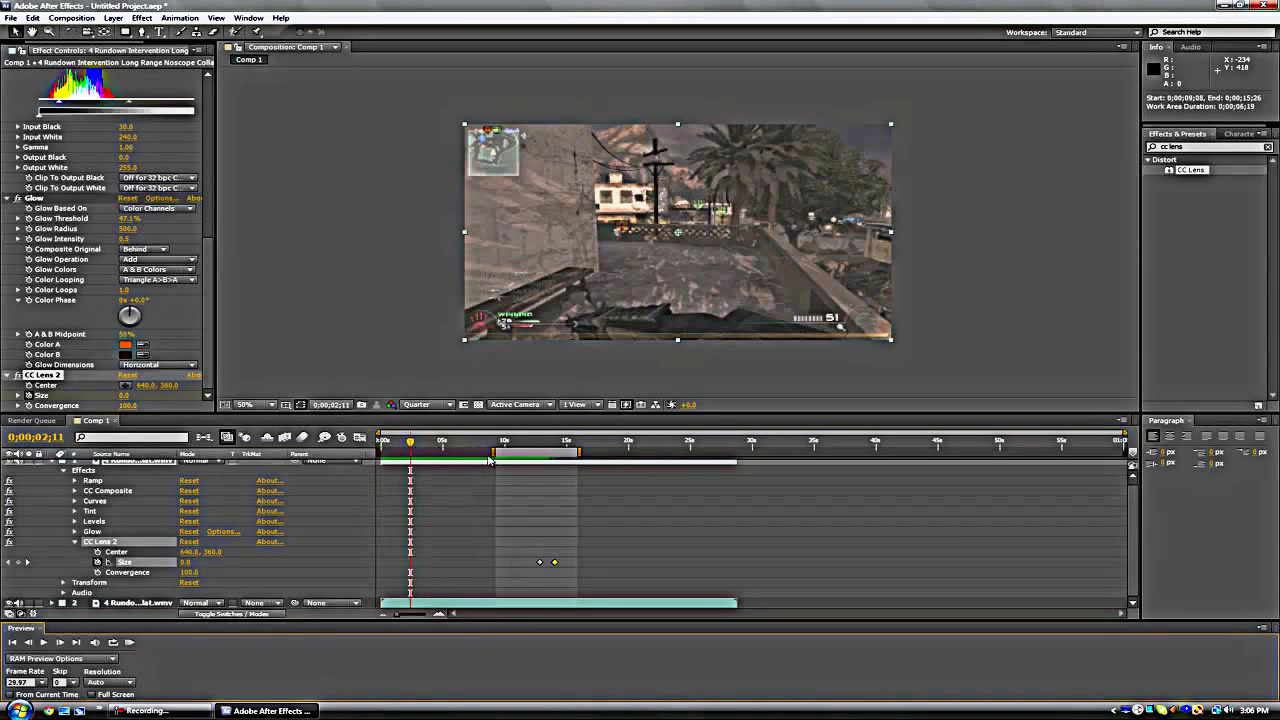
left_click(129, 643)
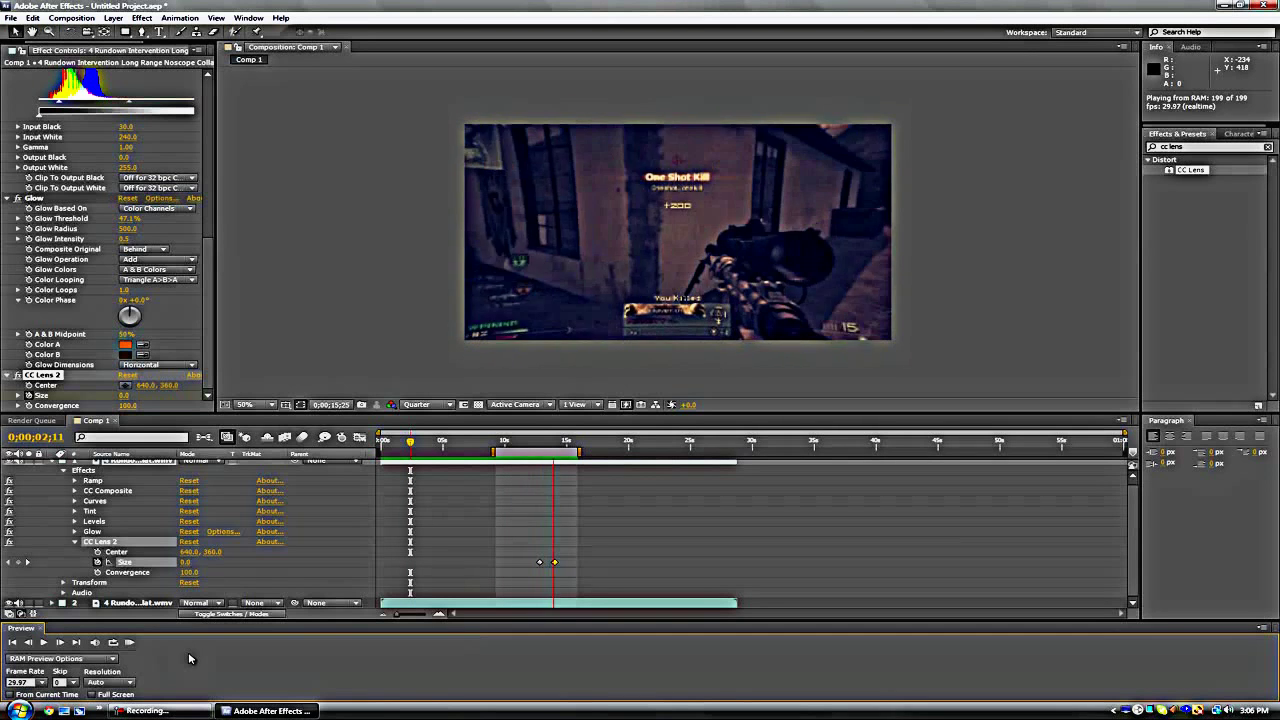
Step: Stop playback and move CC Lens 2's size-500 keyframe earlier, to about 0;00;13;17
left_click(584, 572)
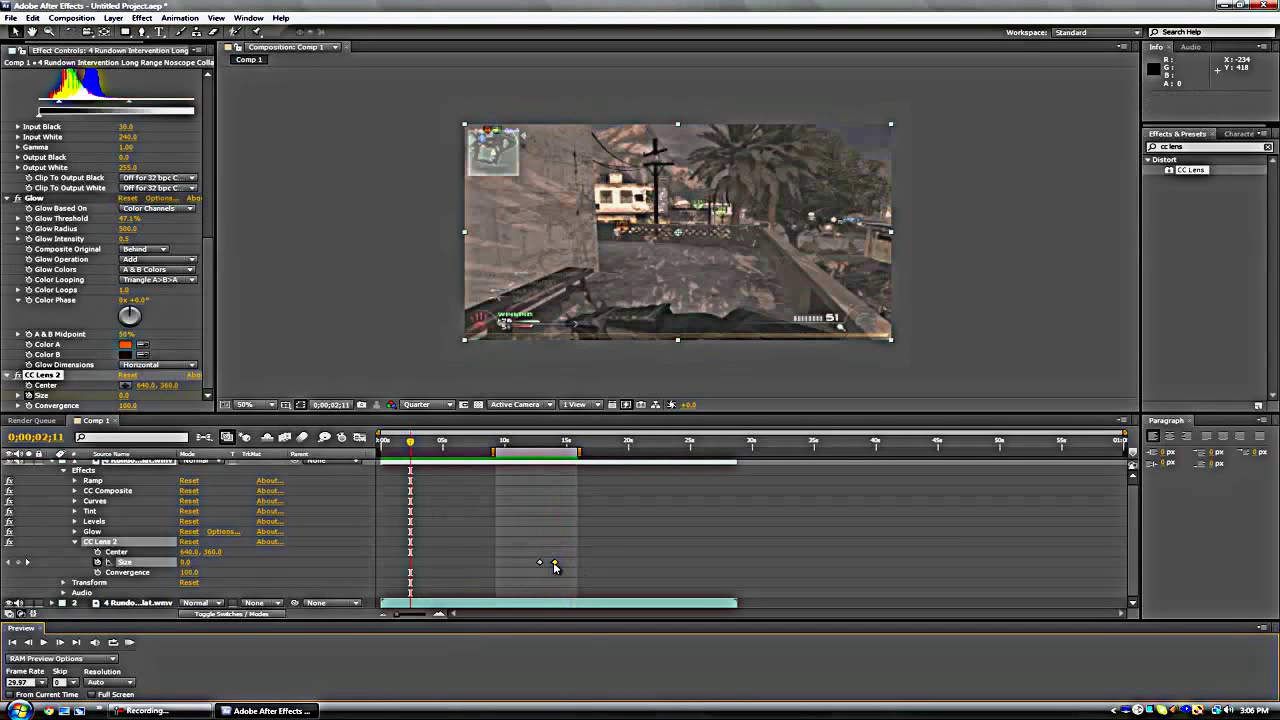
left_click_drag(555, 567, 549, 567)
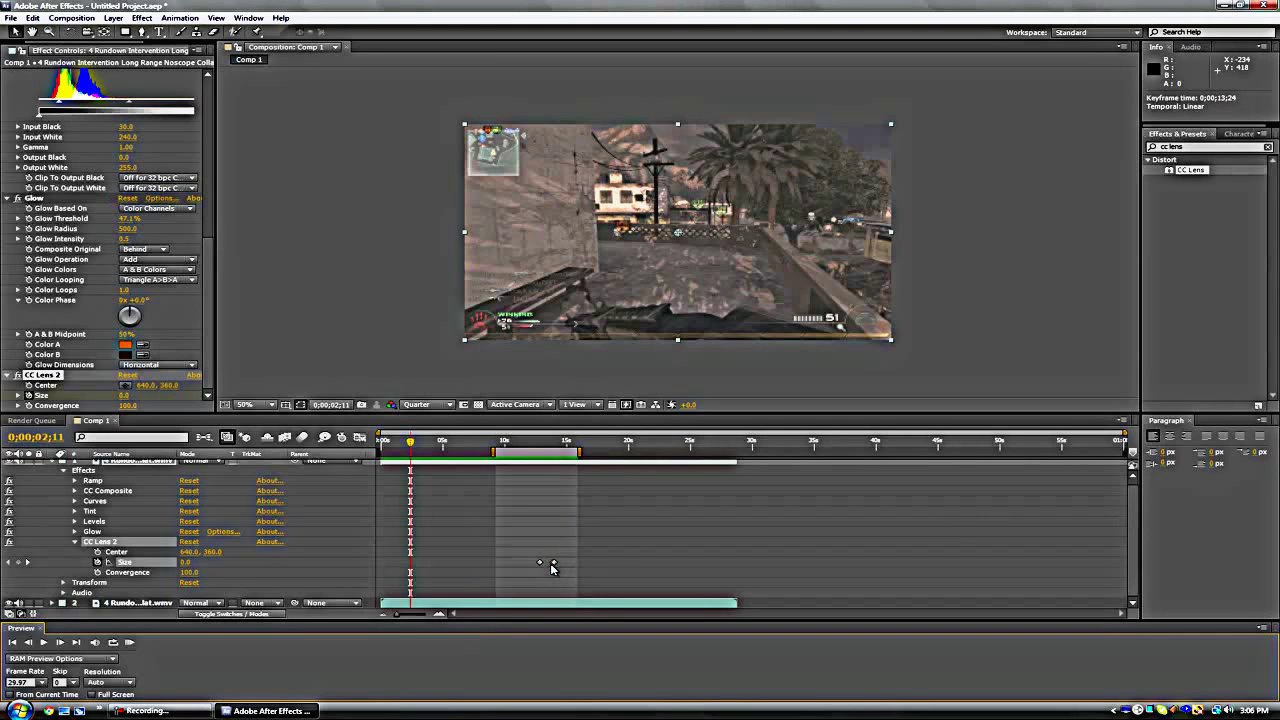
mouse_move(543, 567)
left_mouse_down()
mouse_move(529, 569)
mouse_move(555, 571)
left_mouse_up()
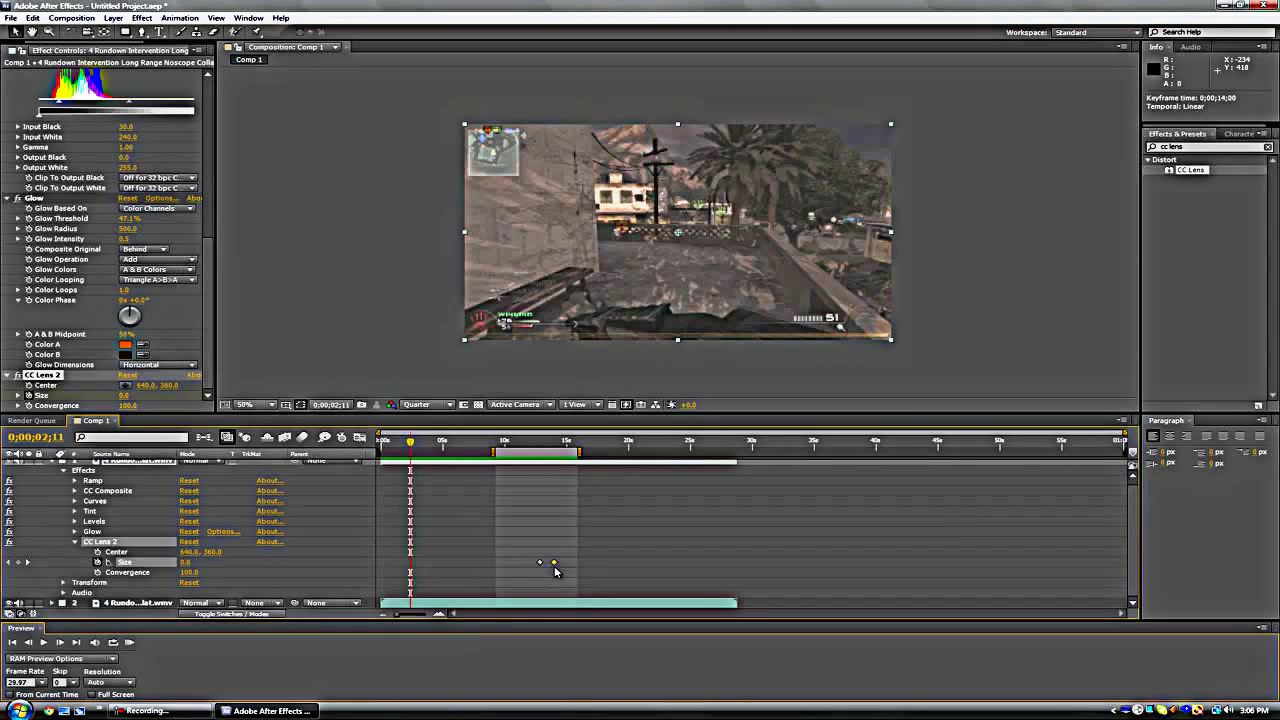
mouse_move(555, 566)
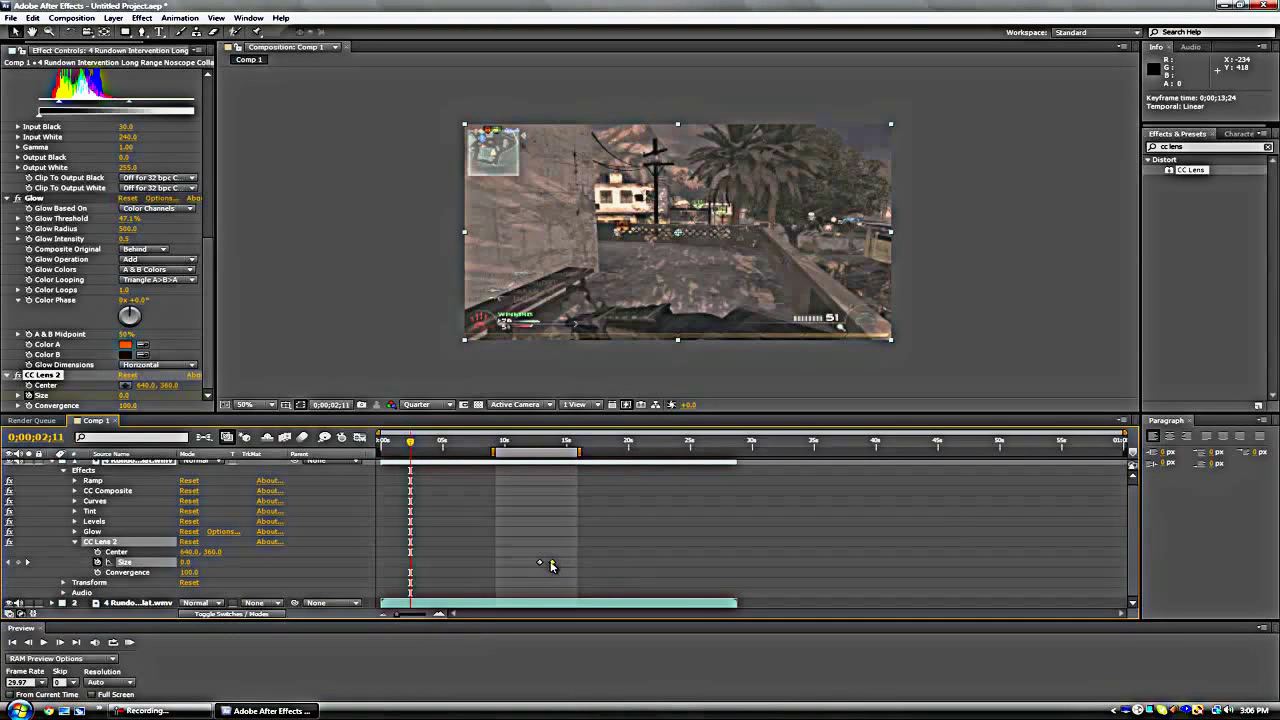
Step: Render and play a RAM preview of the trimmed work area
left_click(129, 642)
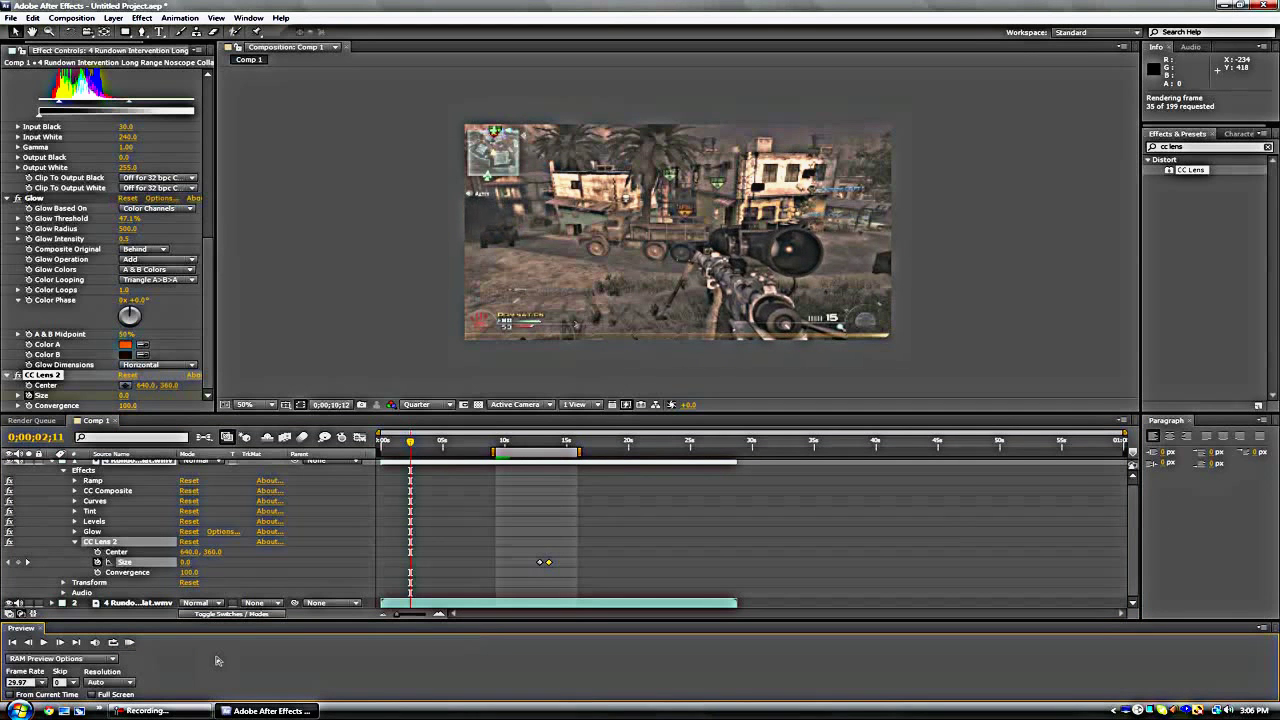